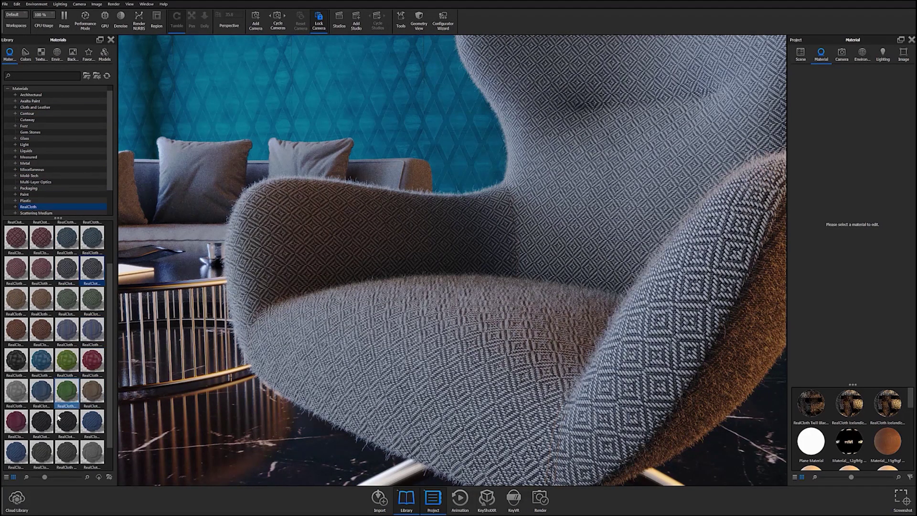
Apply the RealCloth Twill Black Flyaway Fibers library material to the armchair and open that material's properties for editing
drag(66, 421, 364, 348)
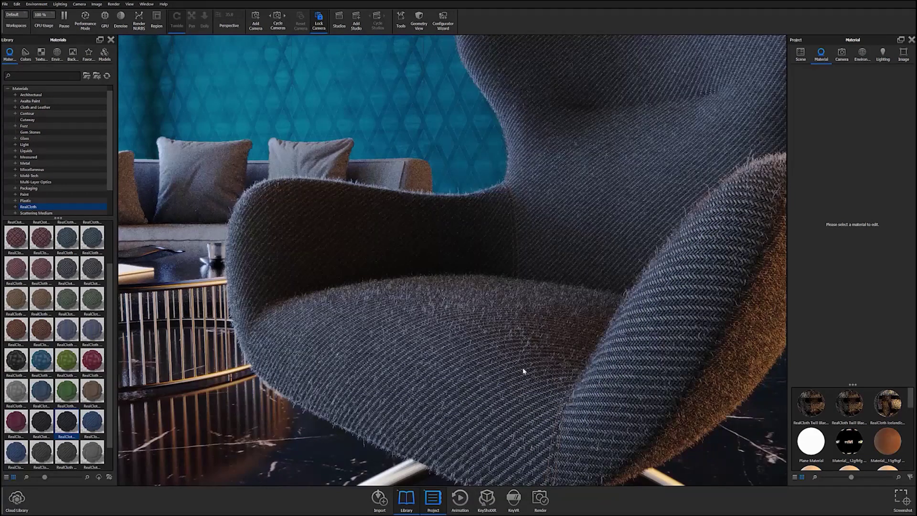
double_click(637, 371)
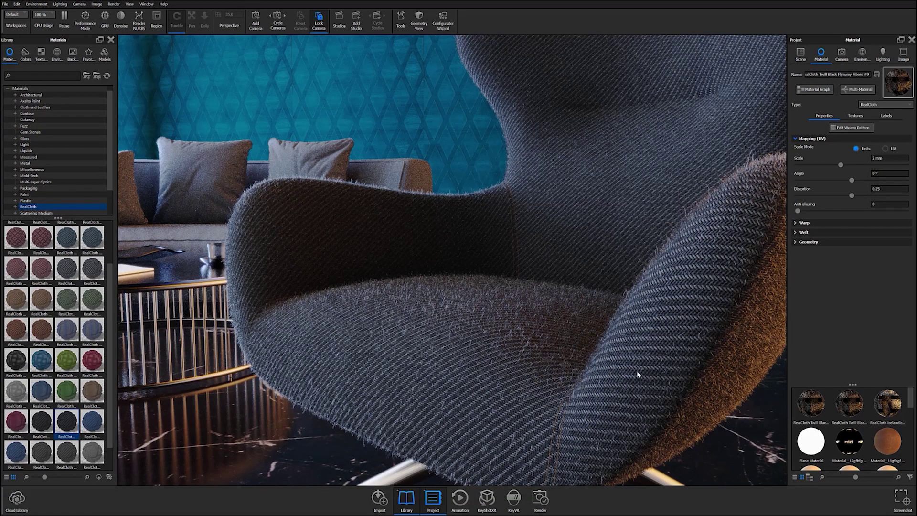
click(796, 139)
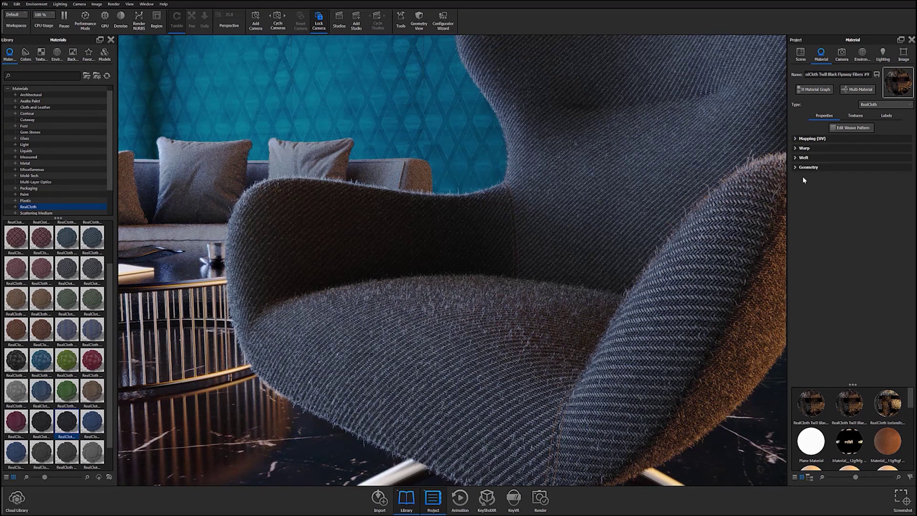
click(797, 140)
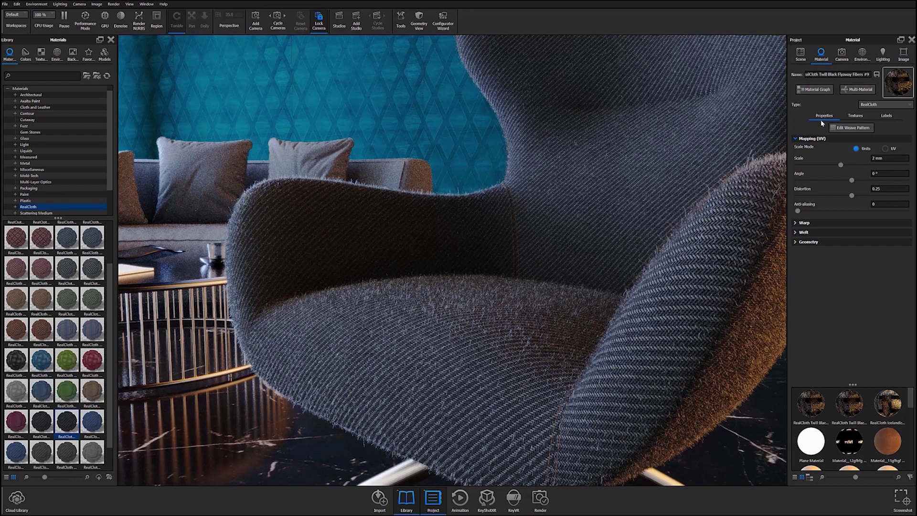
Examine the RealCloth node and its properties in the armchair material's graph, and close the graph
click(816, 89)
drag(299, 292, 287, 265)
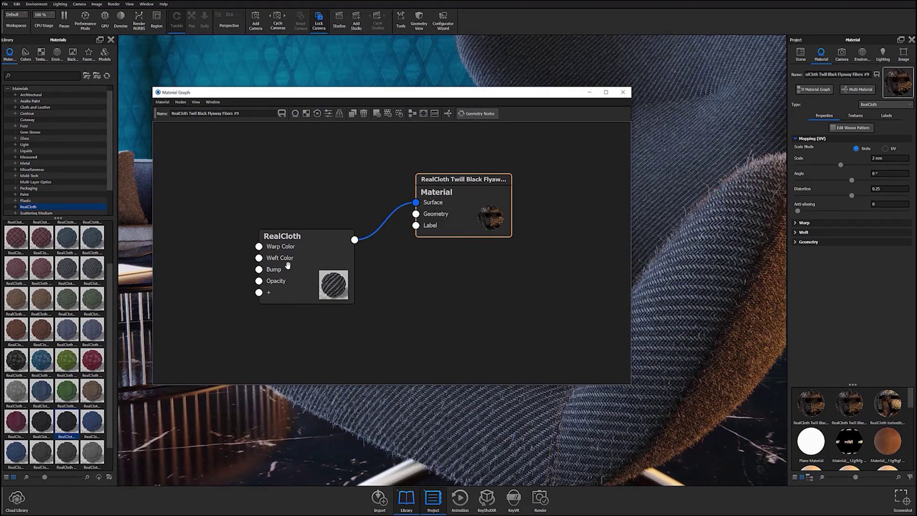
click(287, 266)
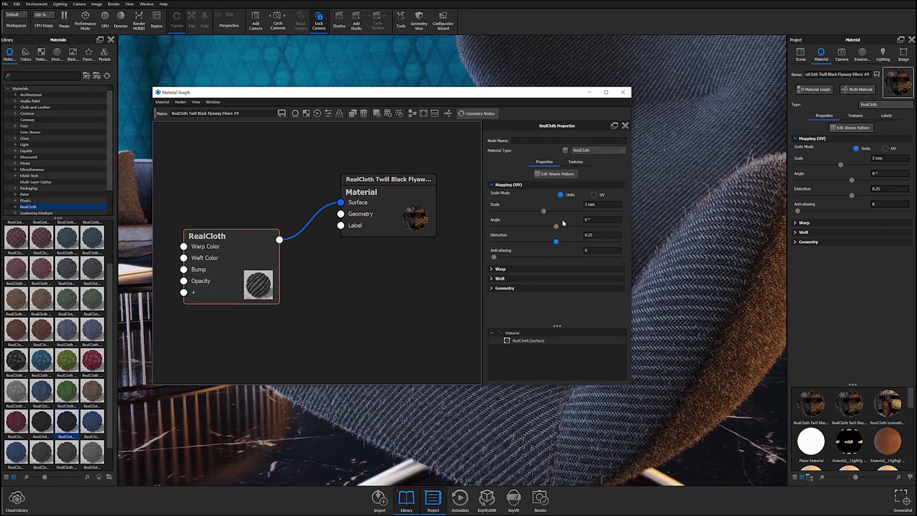
click(622, 93)
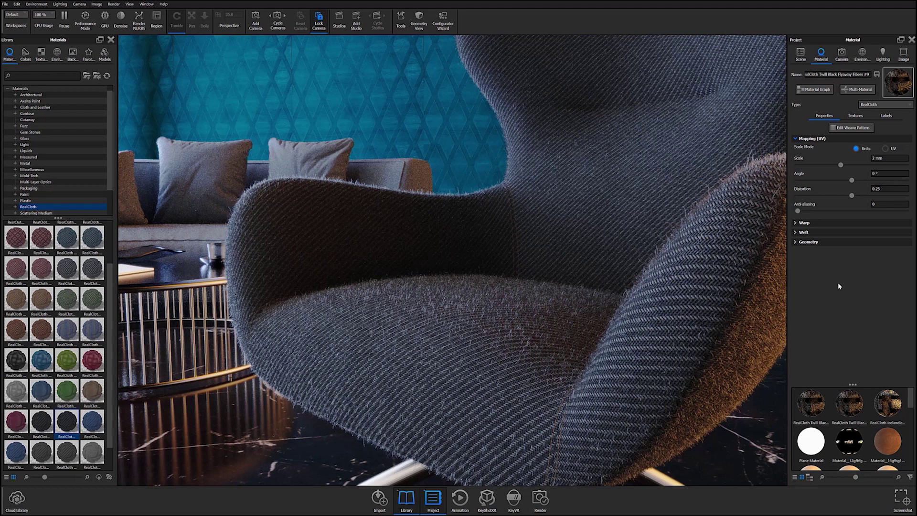
Set the cloth's mapping scale to 1 mm and anti-aliasing to 1, and update the fiber geometry
click(894, 159)
text(1)
key(Return)
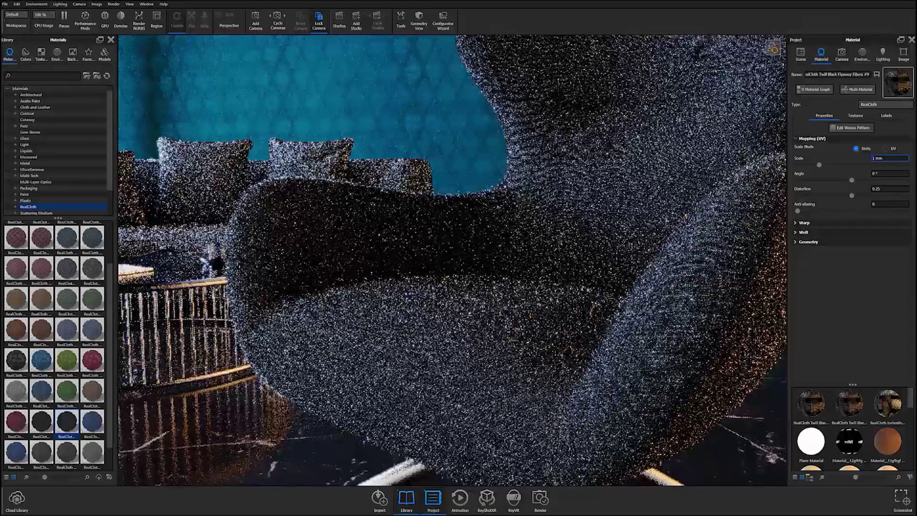
click(874, 204)
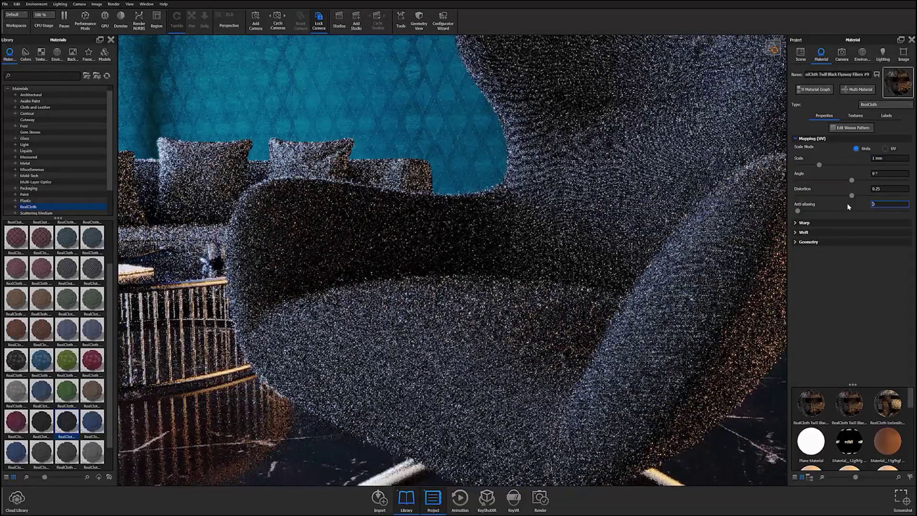
text(1)
key(Return)
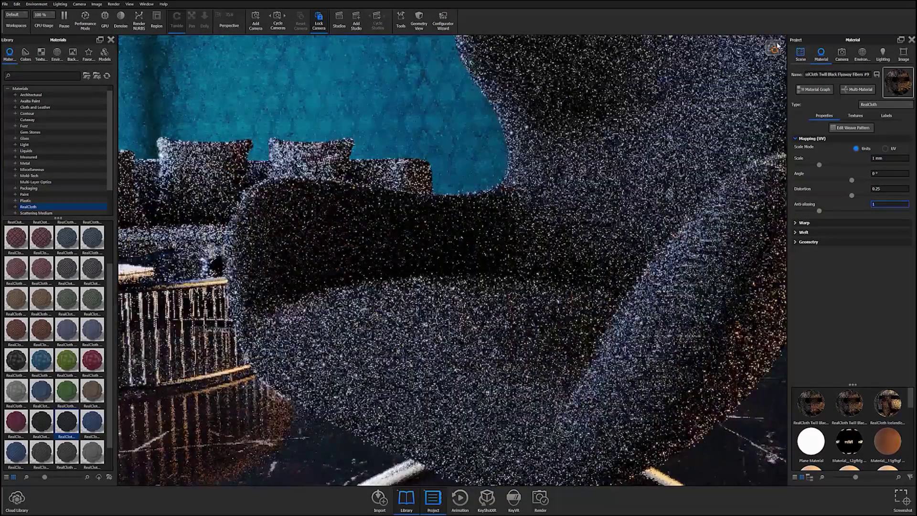
click(773, 47)
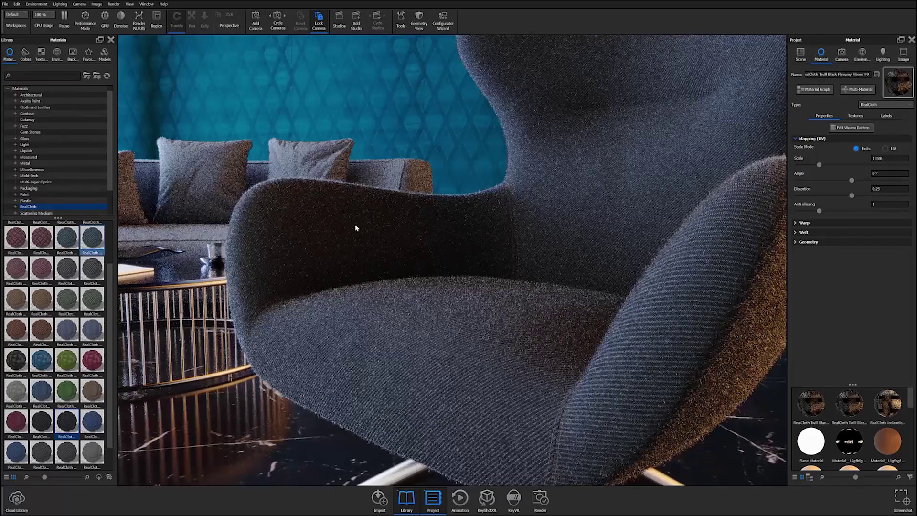
Examine the Warp and Weft yarn settings of the armchair's cloth material
click(795, 138)
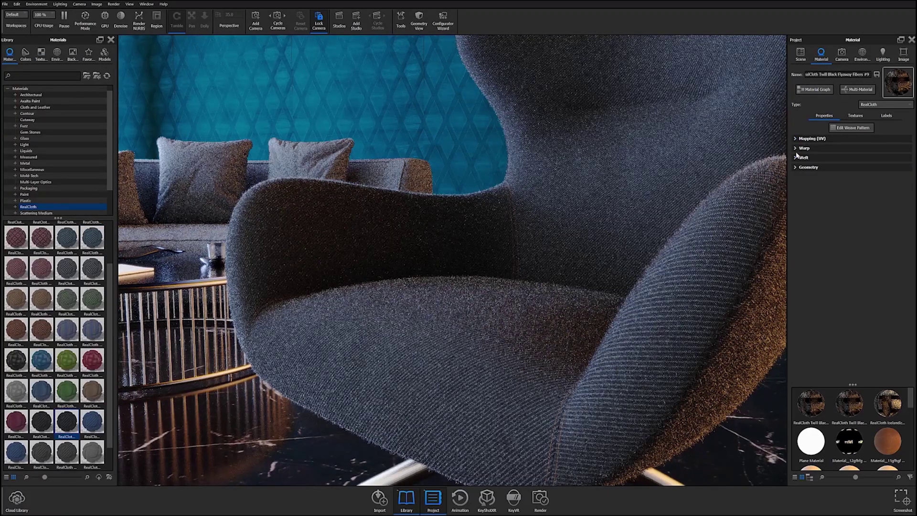
click(796, 149)
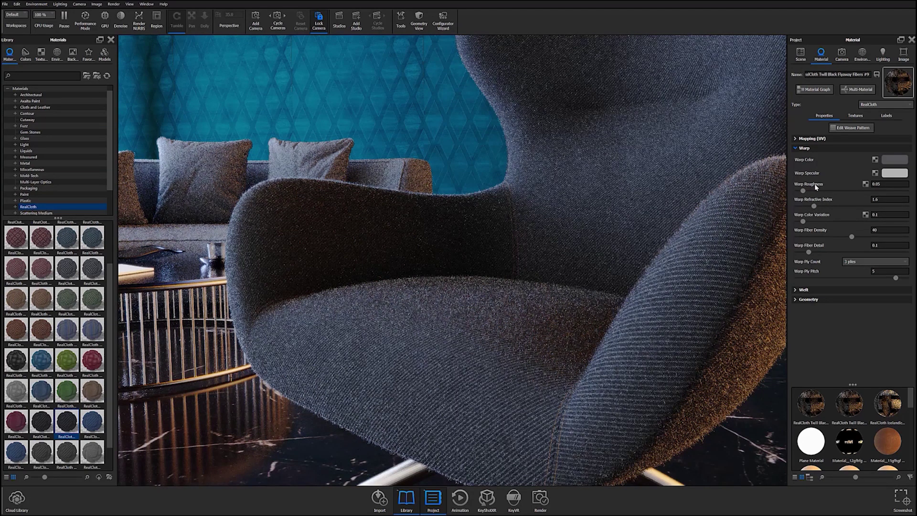
click(796, 149)
click(796, 158)
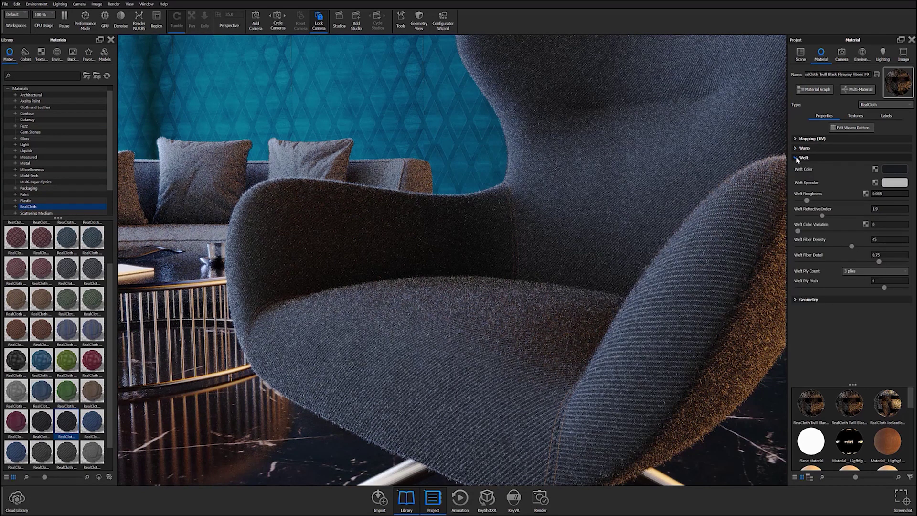
click(796, 158)
click(796, 149)
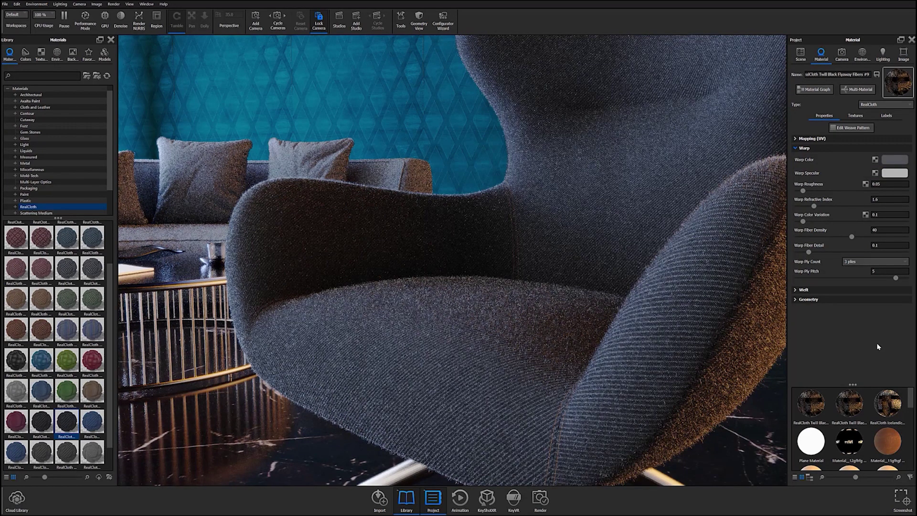
click(800, 290)
click(800, 291)
click(803, 149)
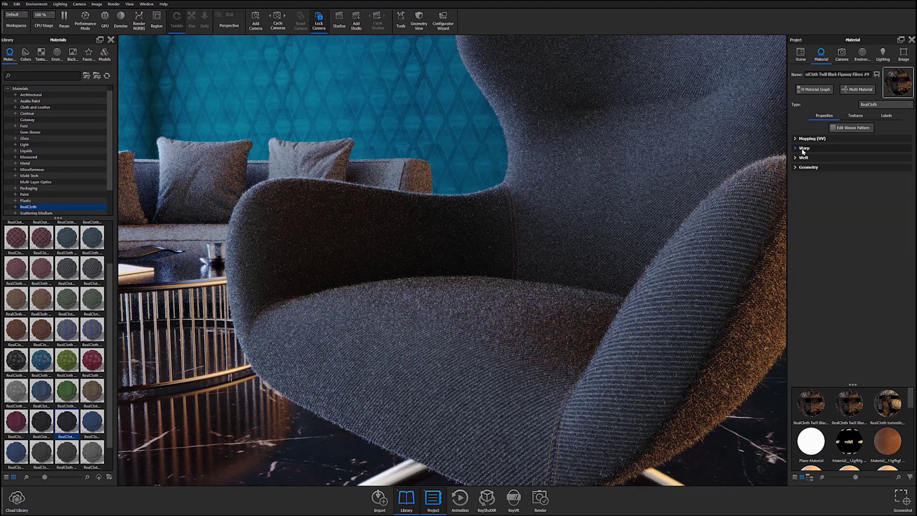
Set the cloth's warp color to light grey #EDEDED
click(803, 150)
click(897, 162)
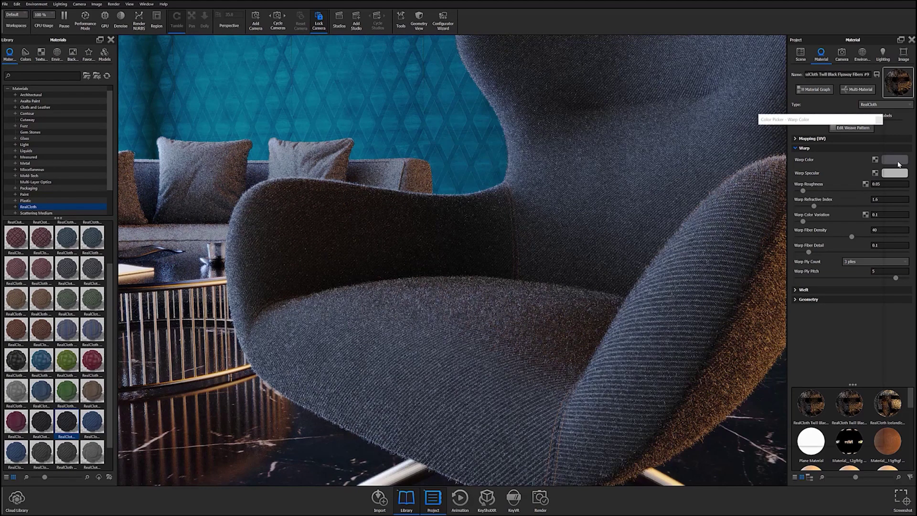
click(760, 158)
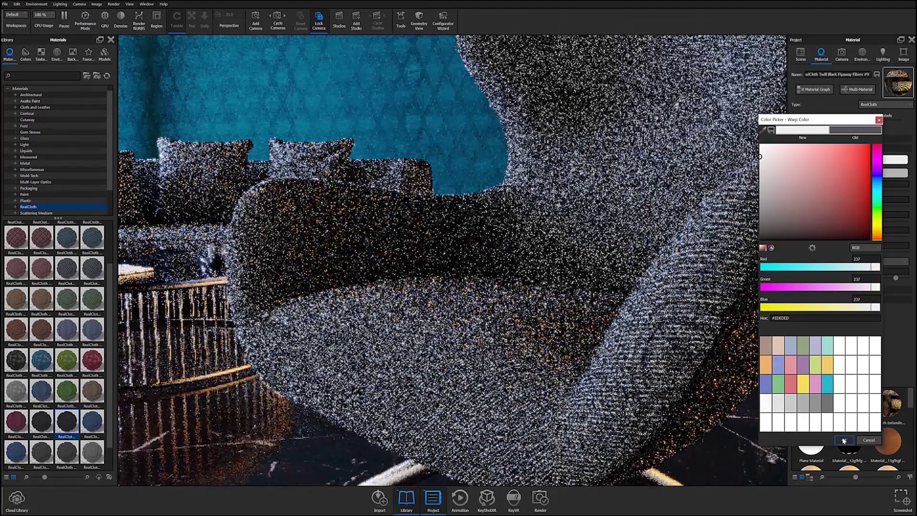
click(844, 439)
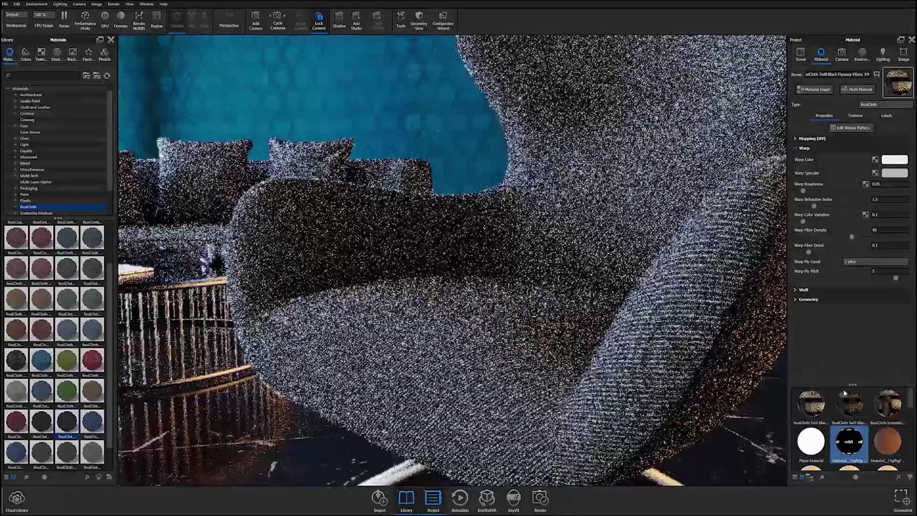
Set the cloth's weft color to dark grey #363636
click(795, 149)
click(795, 158)
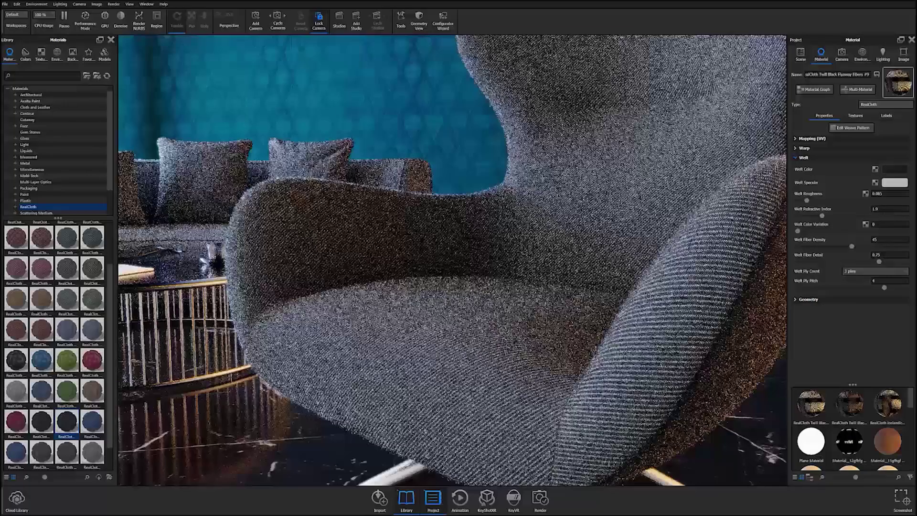
click(884, 170)
drag(766, 219, 751, 238)
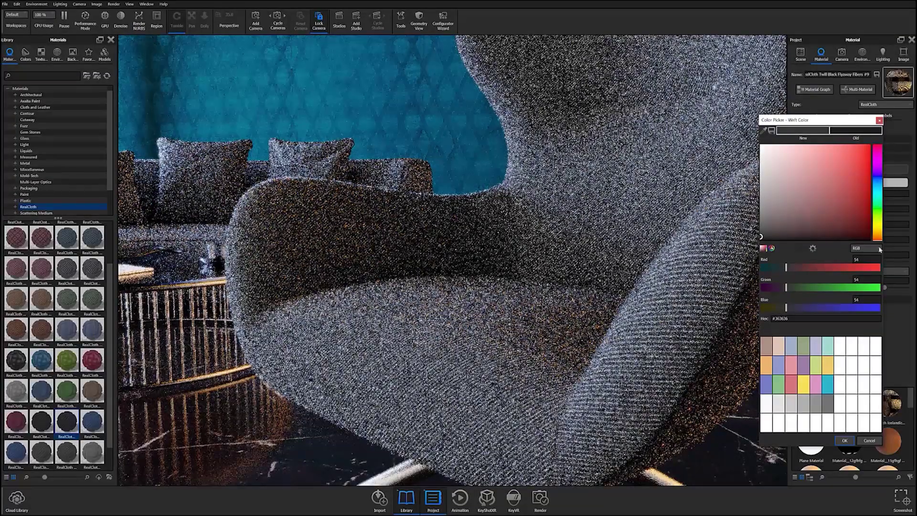
click(846, 441)
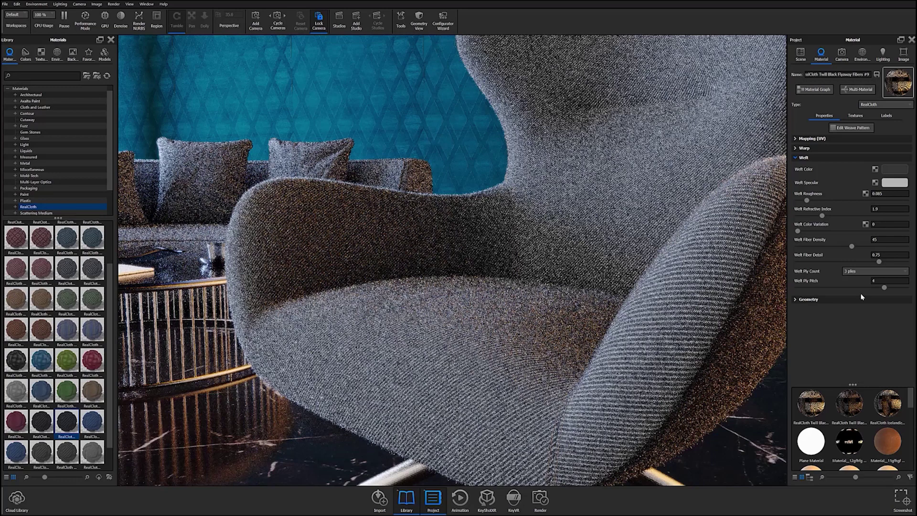
Open the weave pattern for editing in an enlarged window and raise the warp width to 0.834
click(862, 131)
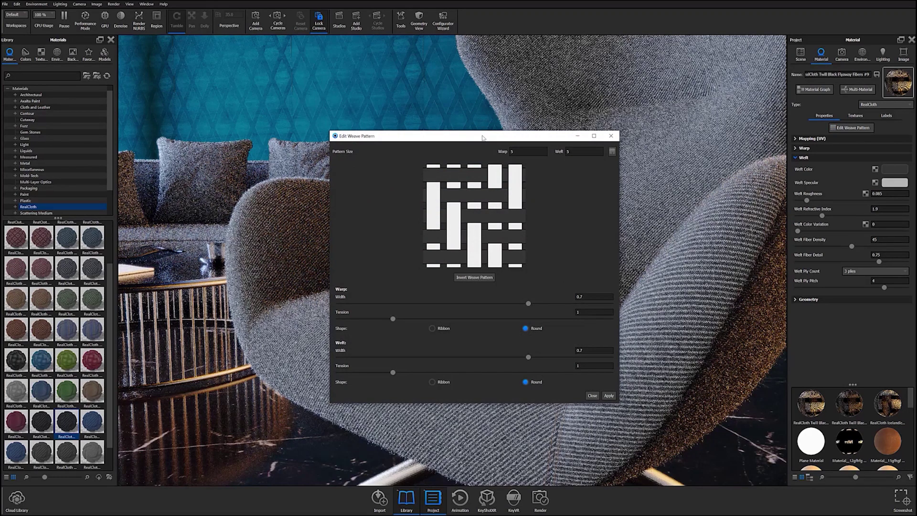
drag(483, 138, 477, 102)
drag(483, 373, 474, 474)
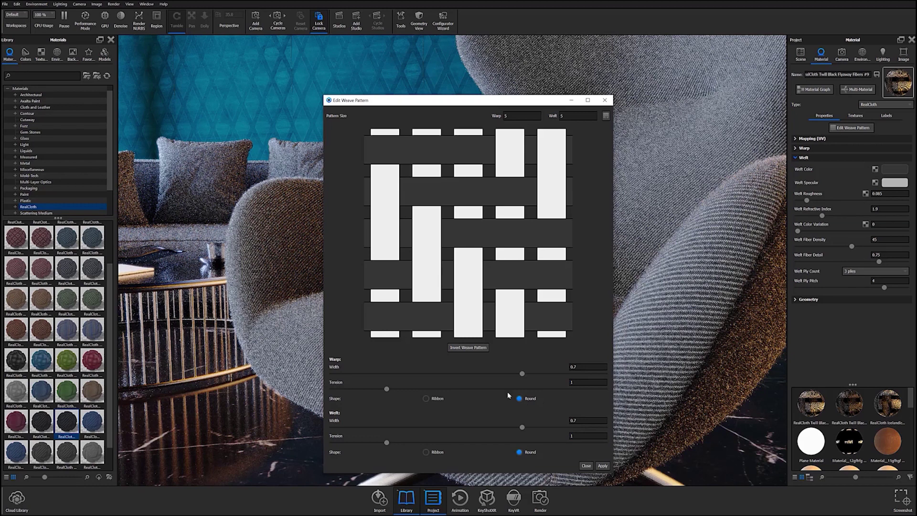
drag(522, 373, 559, 389)
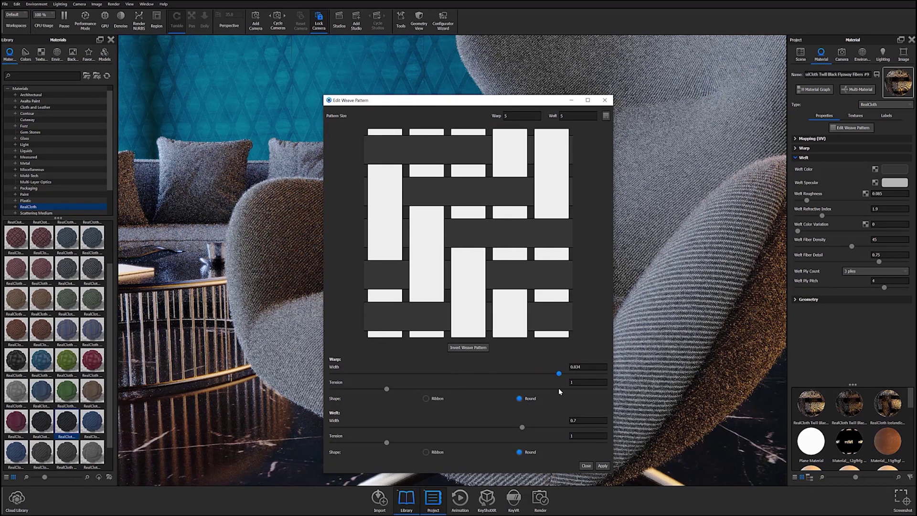
Try the weave presets Basket 8x8, Twill 8x8 step 3 and Satin 5x5 step 3
click(607, 118)
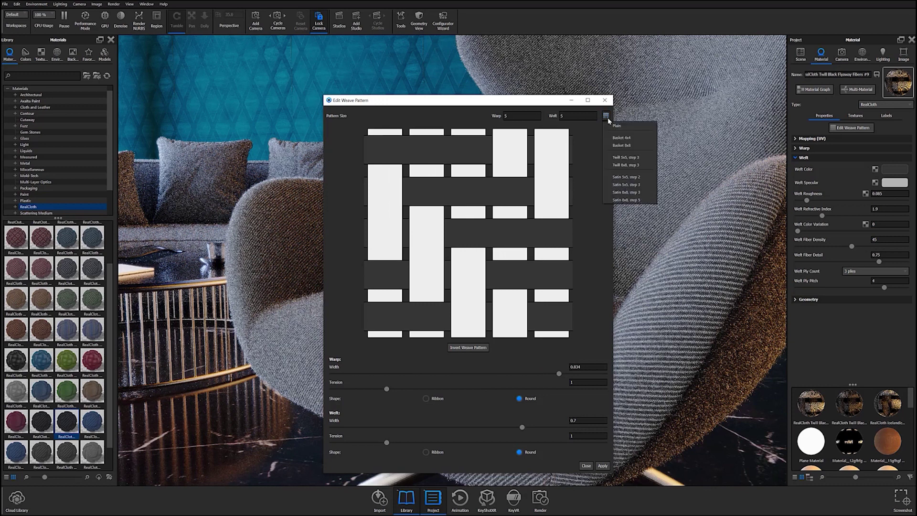
click(620, 145)
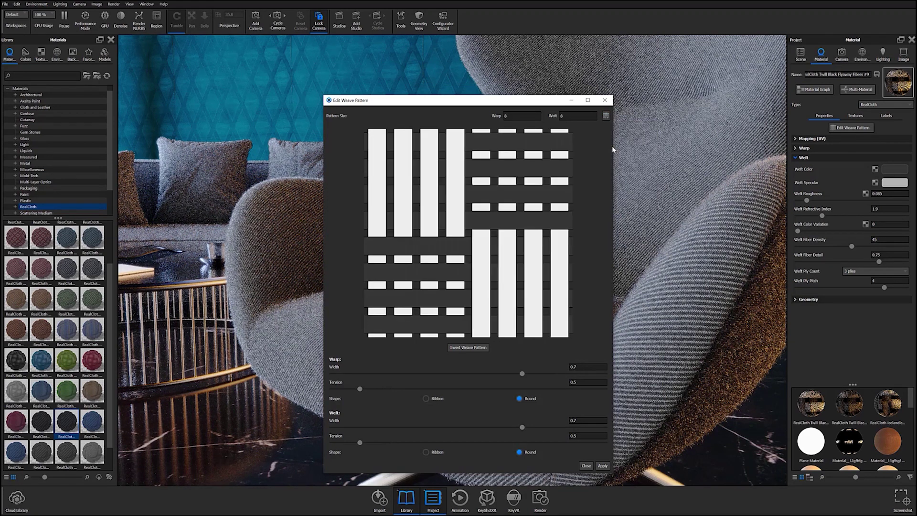
click(606, 116)
click(625, 165)
click(606, 116)
click(625, 185)
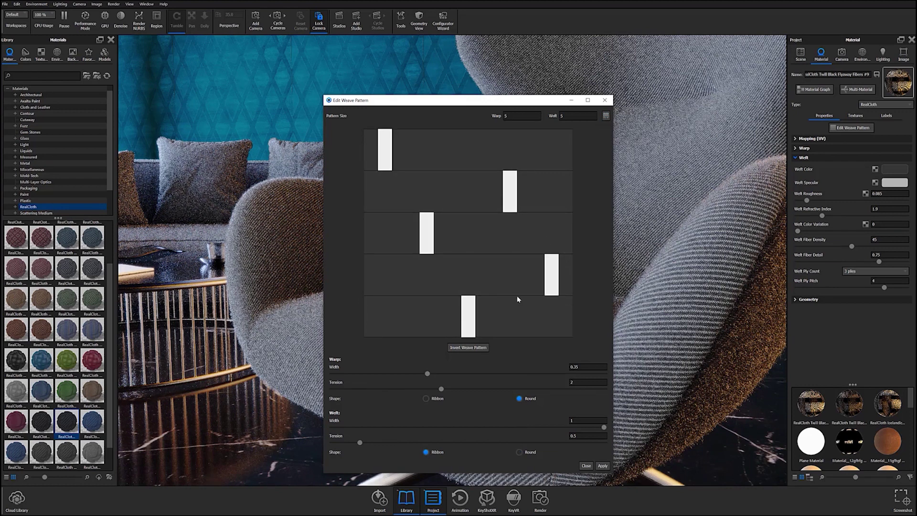
Try toggling individual thread crossings in the lowest row of the satin weave, and close the pattern without applying it
click(470, 326)
click(467, 317)
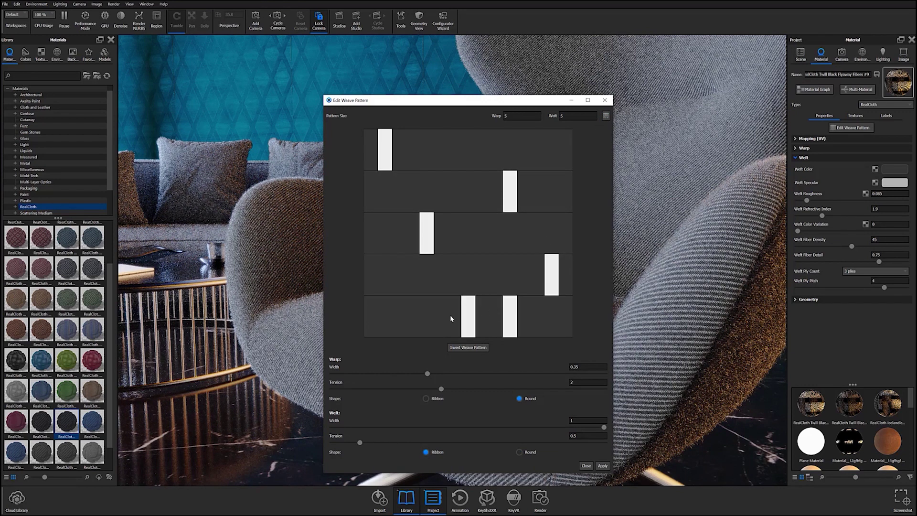
click(510, 317)
click(469, 319)
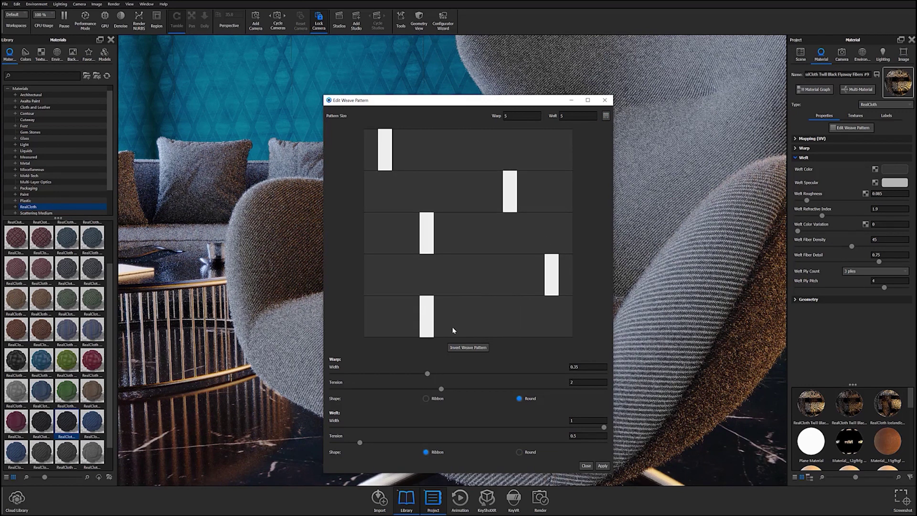
click(588, 469)
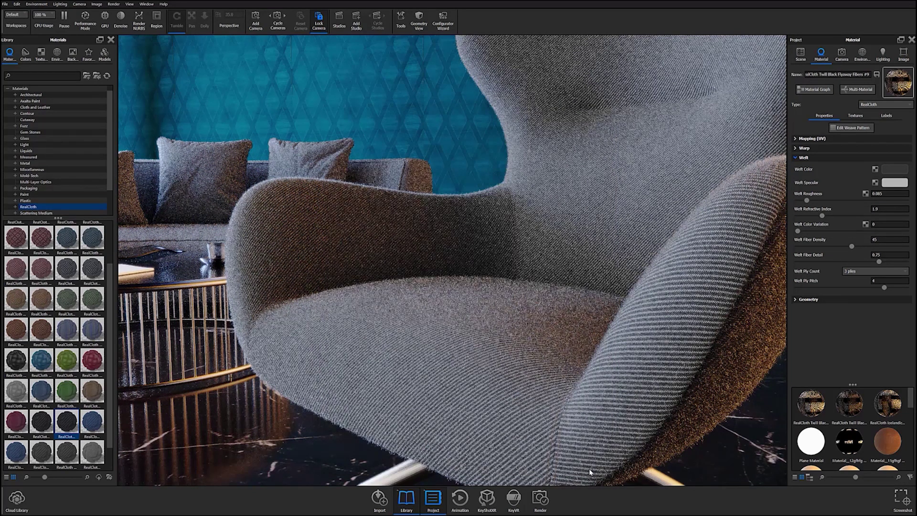
Examine the cloth's Flyaway Fibers geometry settings, dismissing the save reminder
click(799, 300)
scroll(811, 334, down, 2)
click(813, 393)
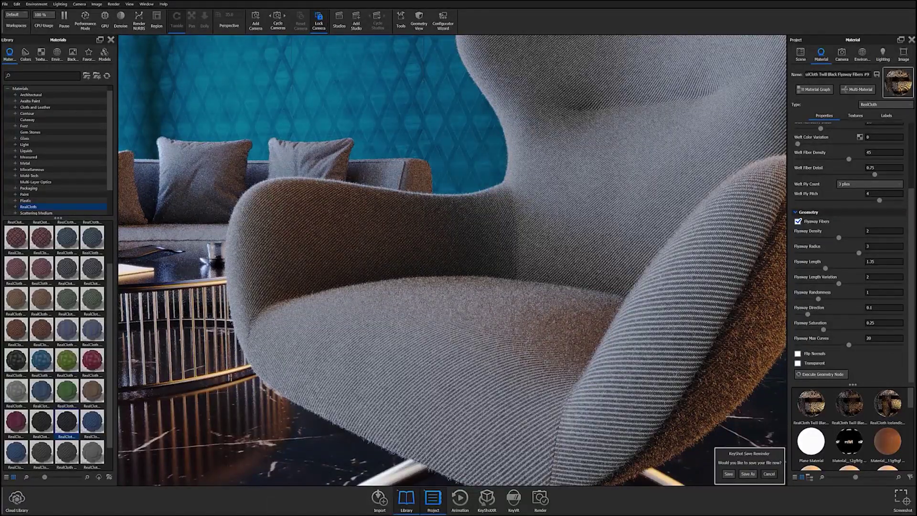
click(769, 474)
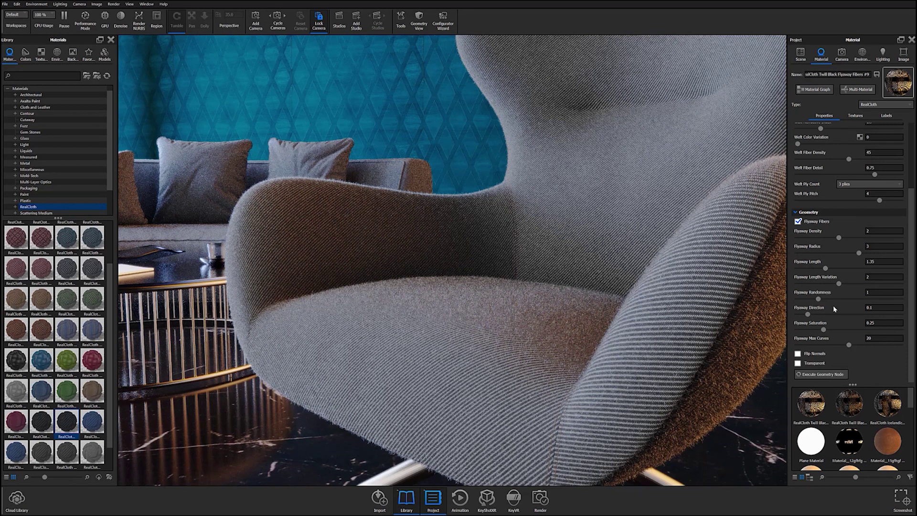
scroll(833, 309, up, 3)
scroll(833, 305, down, 3)
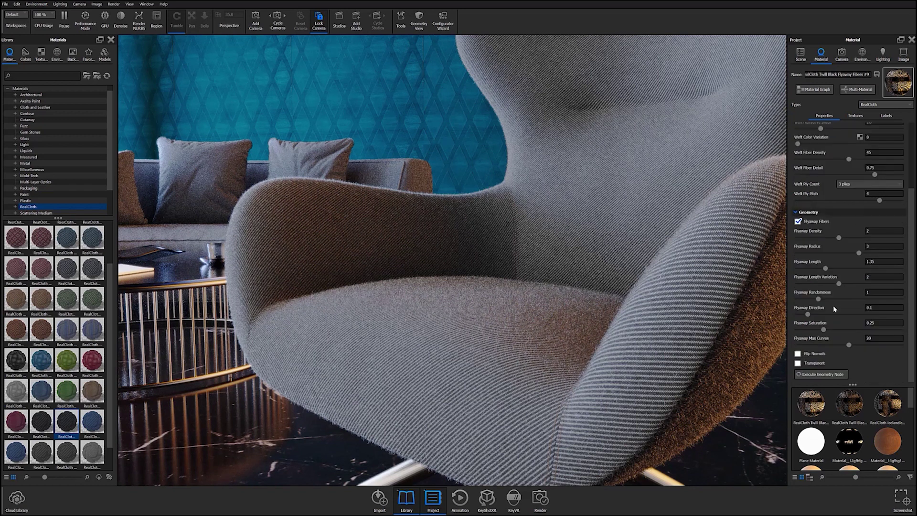
click(798, 210)
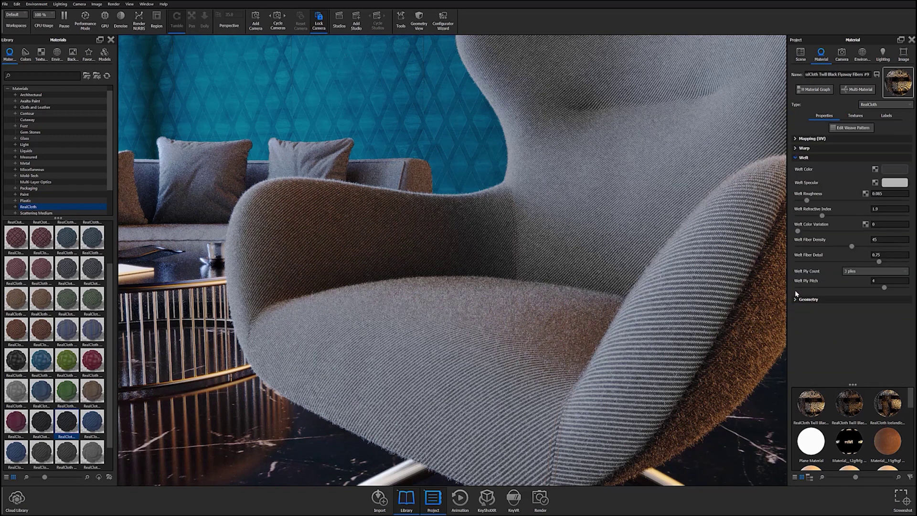
Set the cloth's Flyaway Length to 1, Flyaway Density to 1.5 and Flyaway Length Variation to 1.5
click(808, 299)
scroll(822, 286, down, 3)
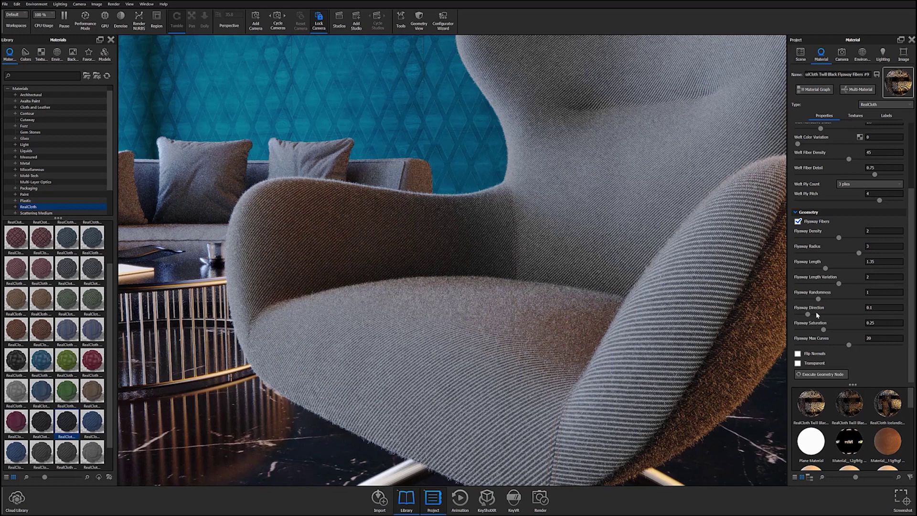
click(884, 261)
text(1)
key(Return)
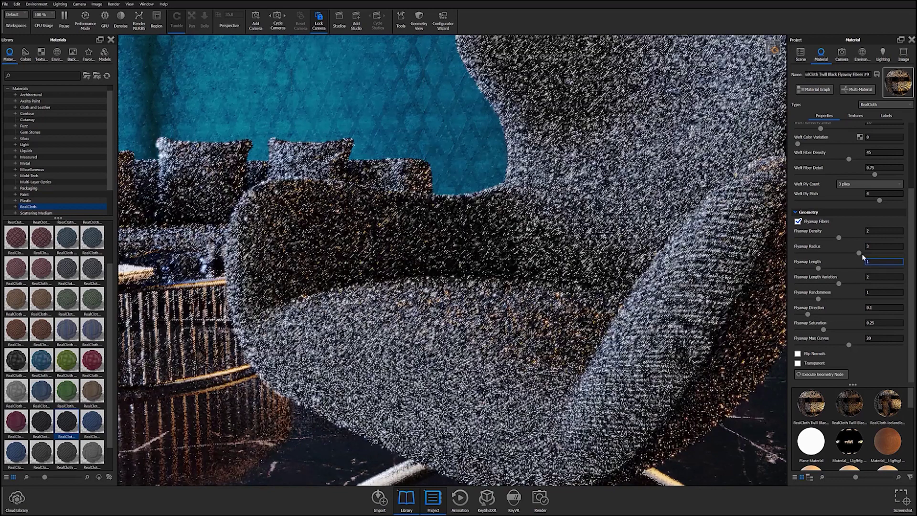
click(883, 231)
text(1.5)
key(Return)
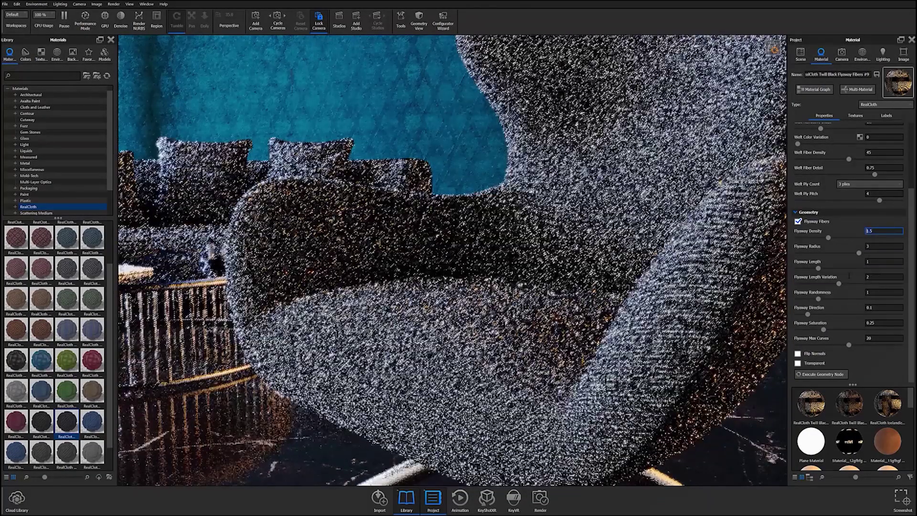
click(884, 277)
text(1.5)
key(Return)
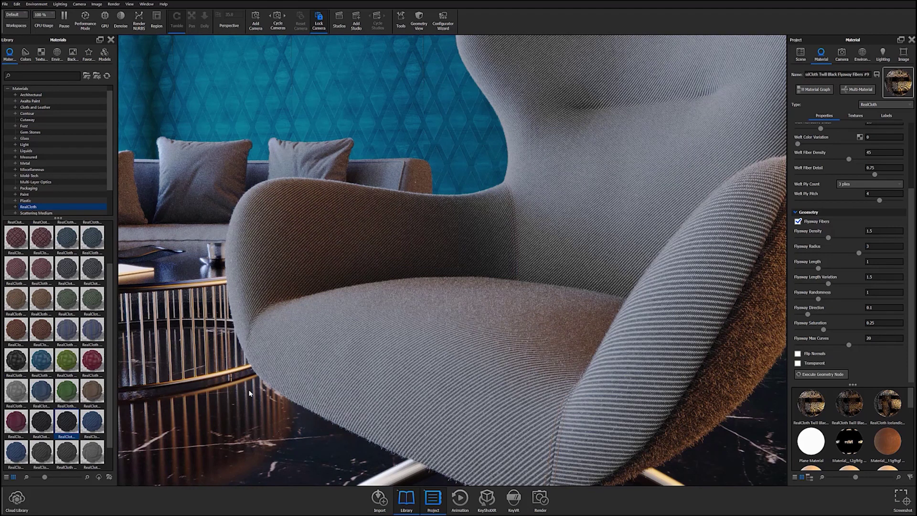
Set the anti-aliasing in the cloth's UV mapping settings to 1.5
scroll(812, 191, up, 5)
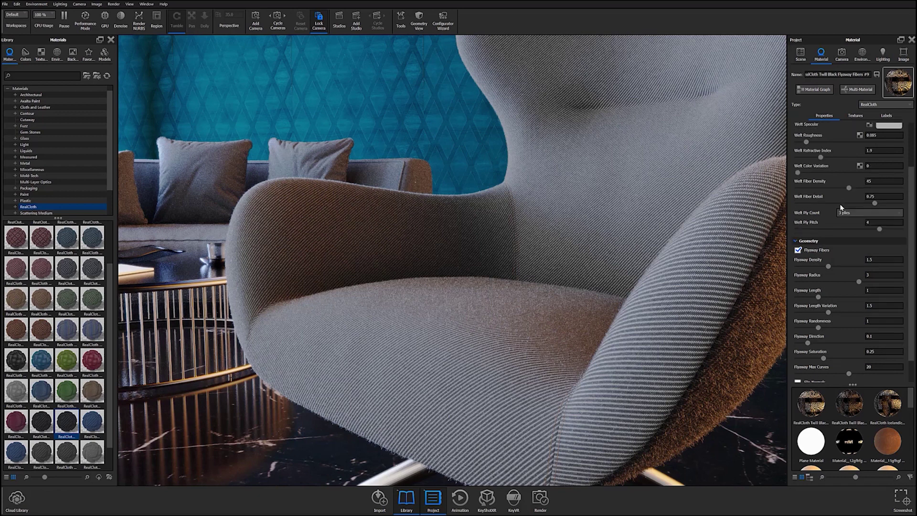
click(800, 159)
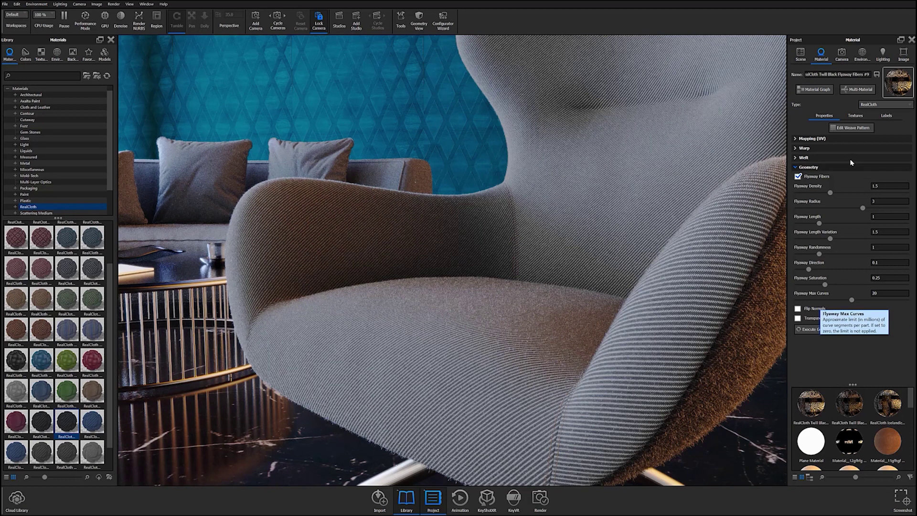
click(808, 167)
click(823, 139)
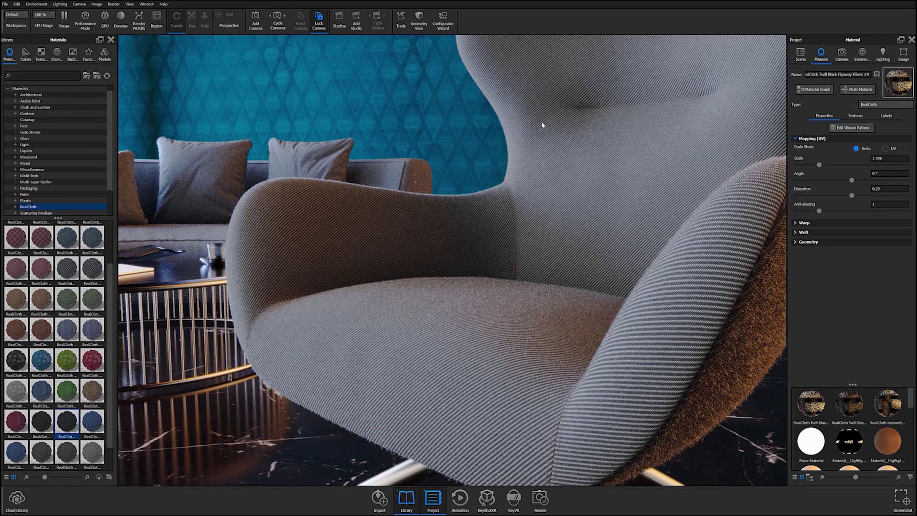
click(889, 204)
text(.5)
key(Return)
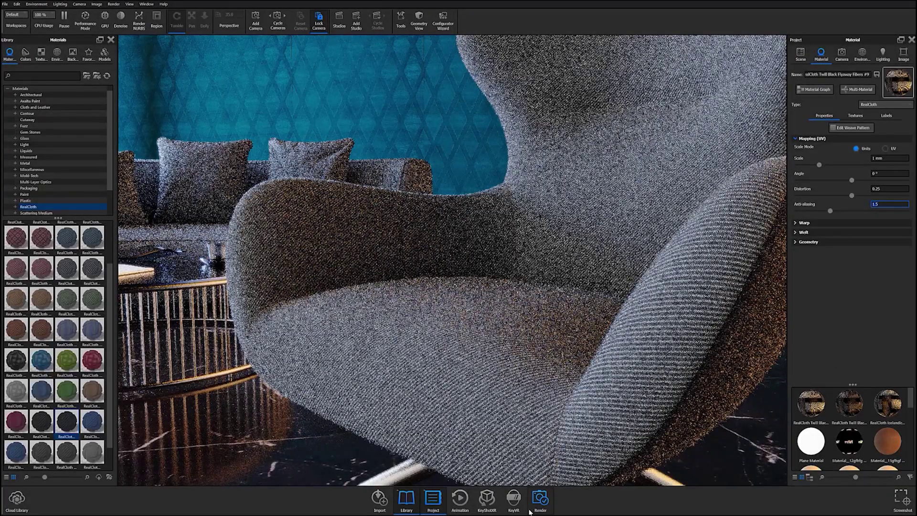
Set the still image output to the 2560 x 1727 px resolution preset and send the render to the network
click(540, 498)
click(416, 210)
click(413, 238)
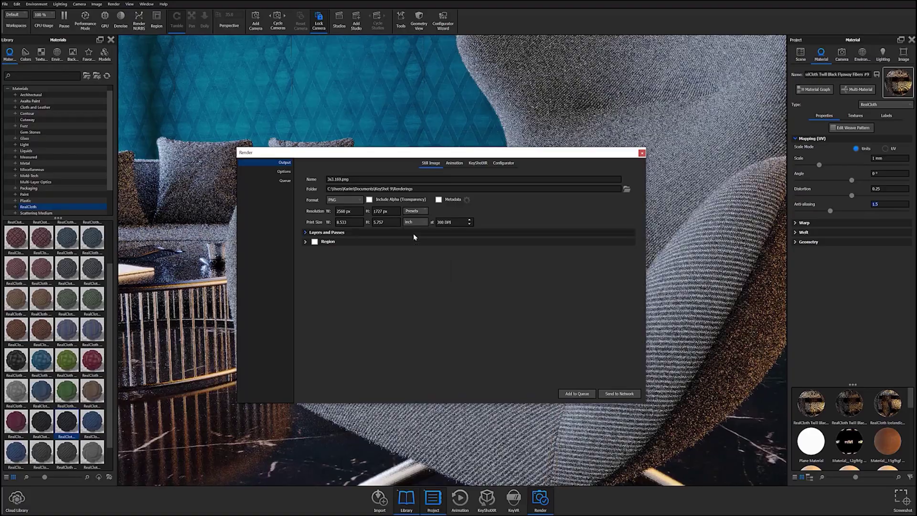
click(602, 395)
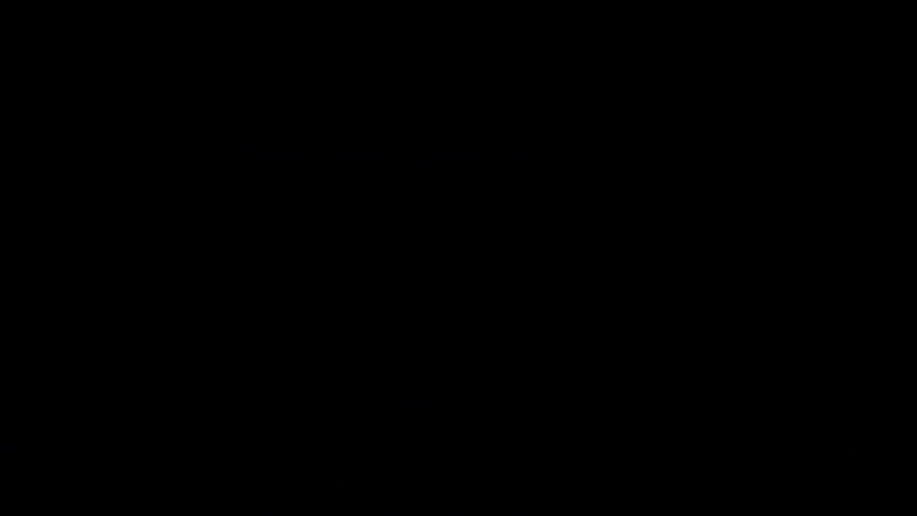
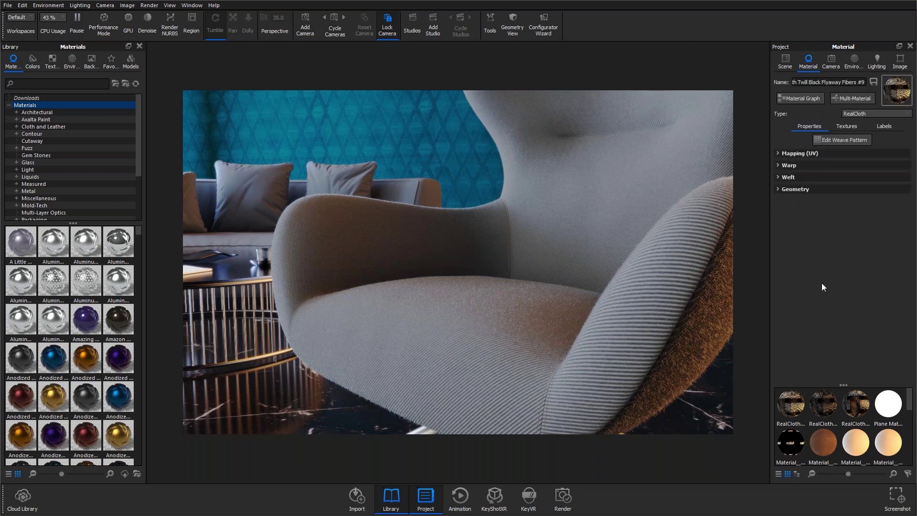
Examine the warp color and warp specular pickers, close both without changes, and look over the Flyaway Fibers geometry settings
click(777, 166)
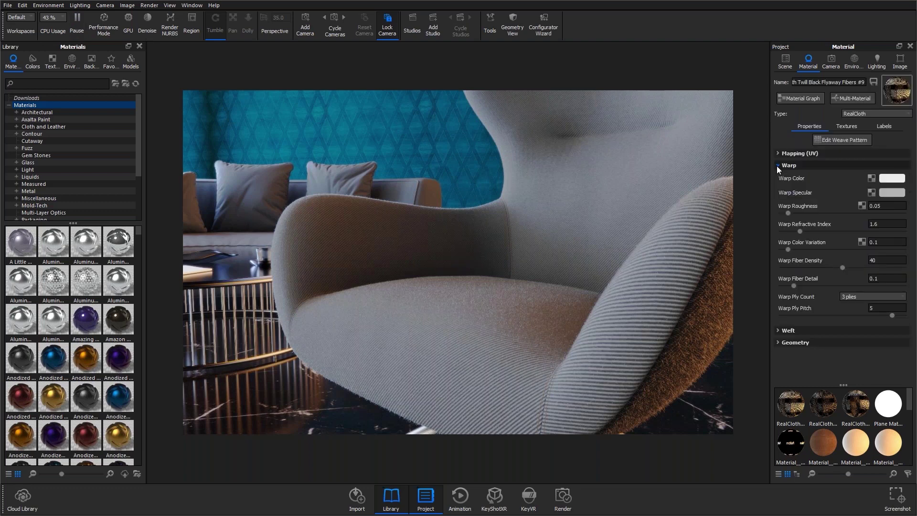
click(883, 180)
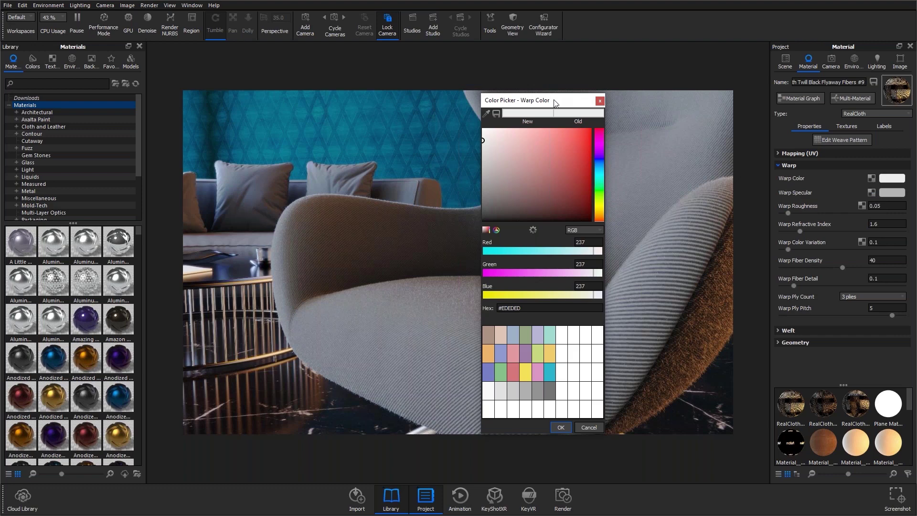
click(892, 192)
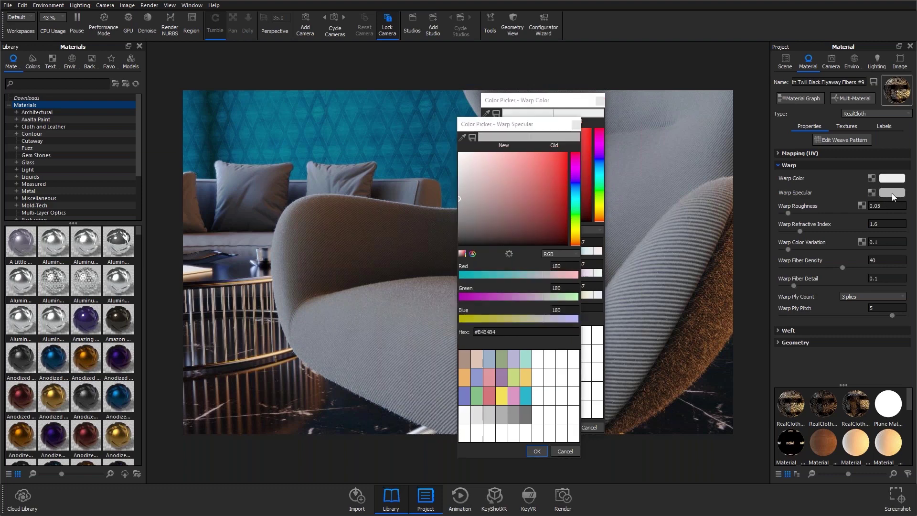
drag(521, 124, 533, 141)
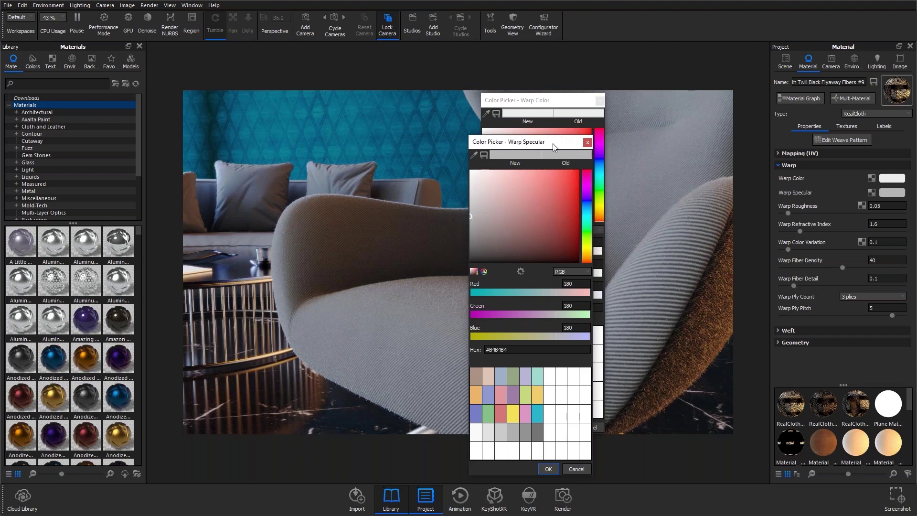
click(587, 142)
click(599, 101)
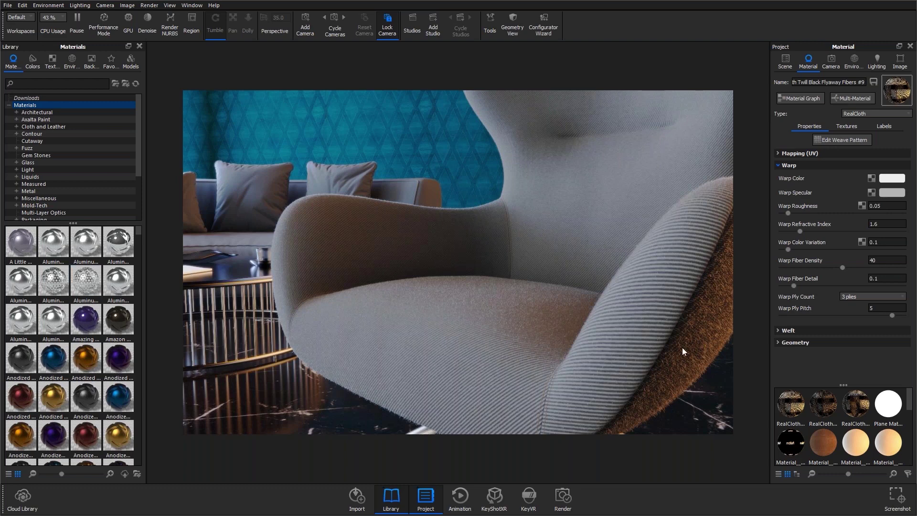
click(776, 342)
scroll(790, 346, down, 5)
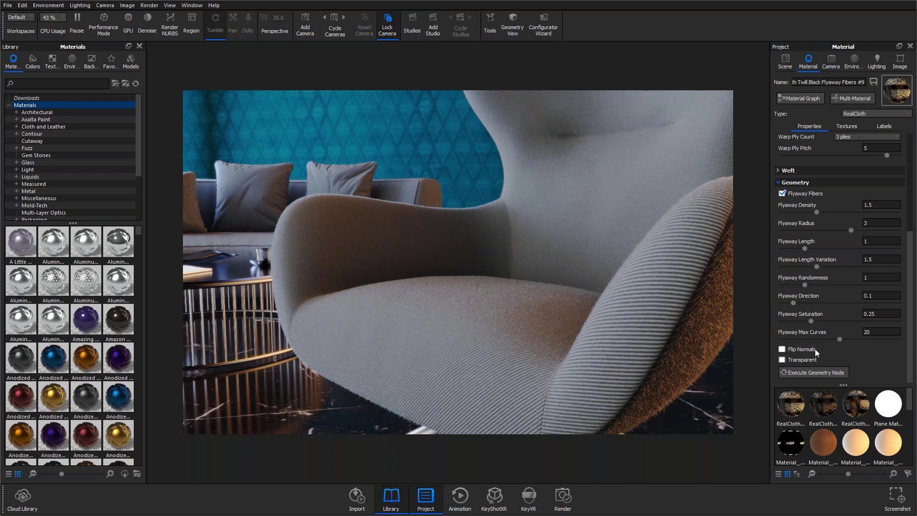
scroll(889, 335, up, 5)
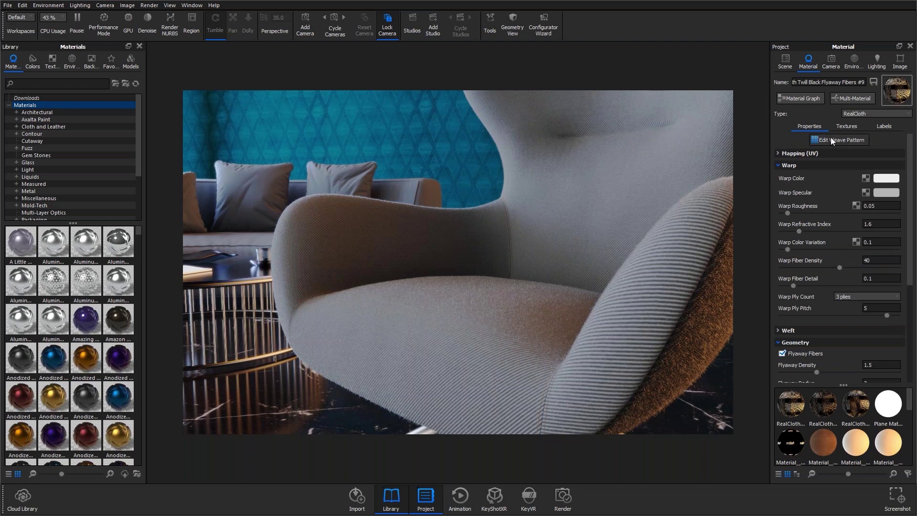
Try a warp width of 0.365 in the weave pattern, and close the pattern without applying it
click(831, 139)
drag(376, 138, 427, 135)
drag(454, 288, 476, 452)
drag(458, 329, 406, 332)
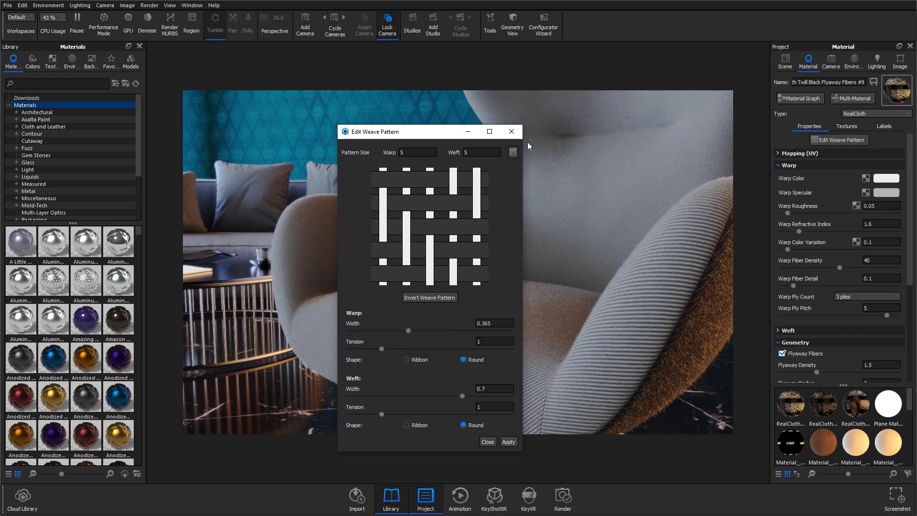
click(511, 132)
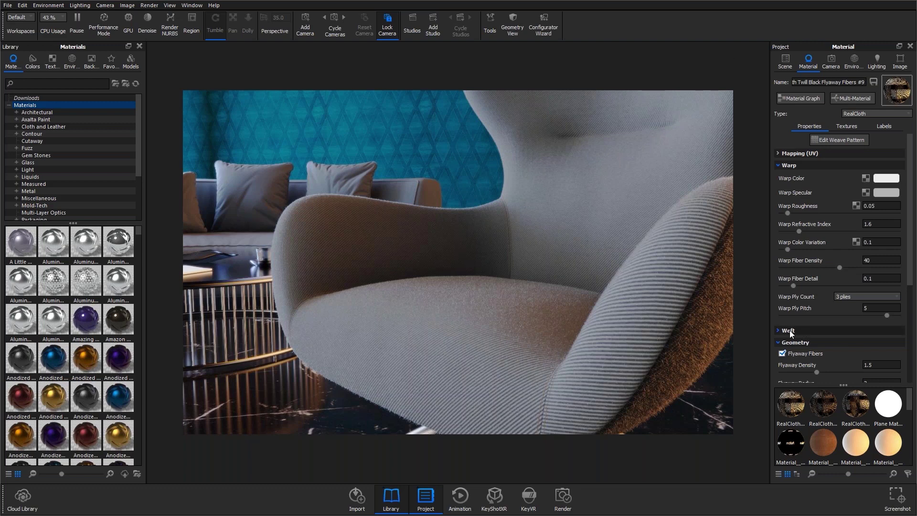
Open the fabric's material graph and move the RealCloth node closer to the Material node
scroll(818, 333, down, 3)
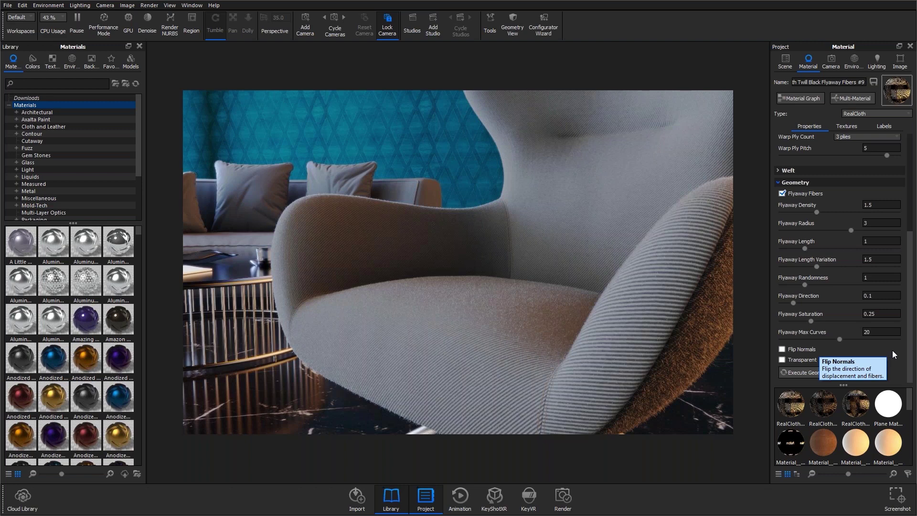
drag(909, 334, 909, 238)
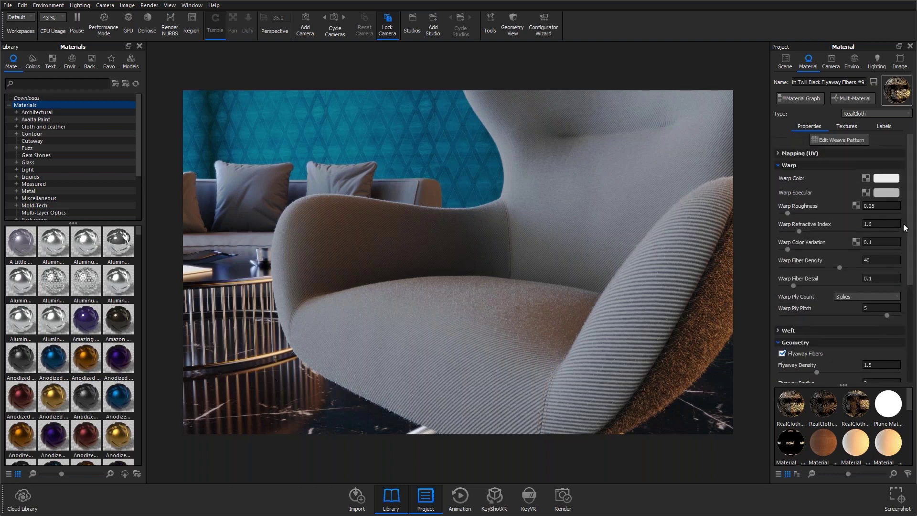
click(788, 98)
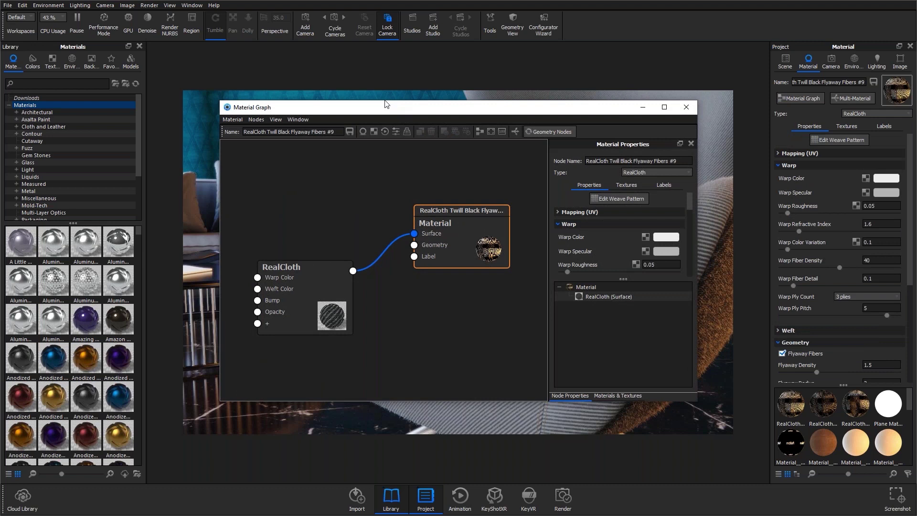
drag(389, 106, 369, 88)
drag(292, 310, 296, 266)
drag(429, 235, 445, 249)
drag(332, 257, 365, 259)
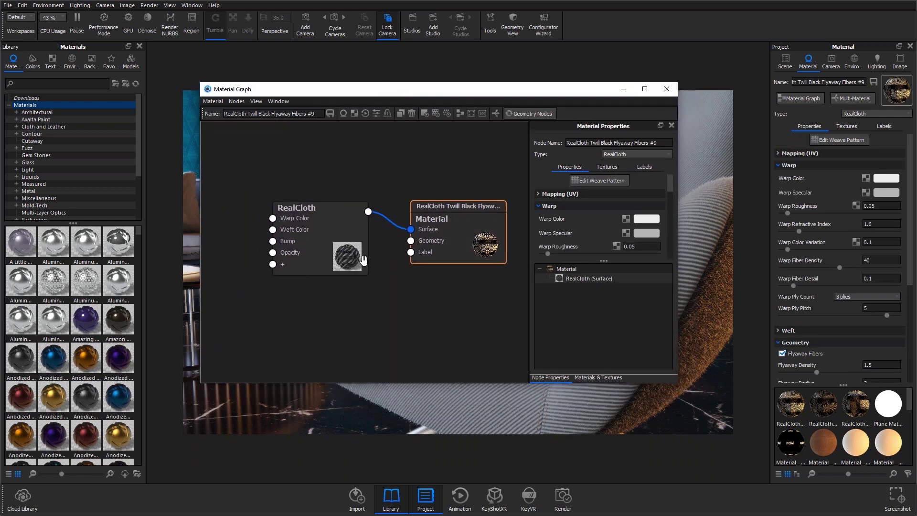
Add a Displace geometry node to the material graph and place it below the RealCloth node
right_click(291, 326)
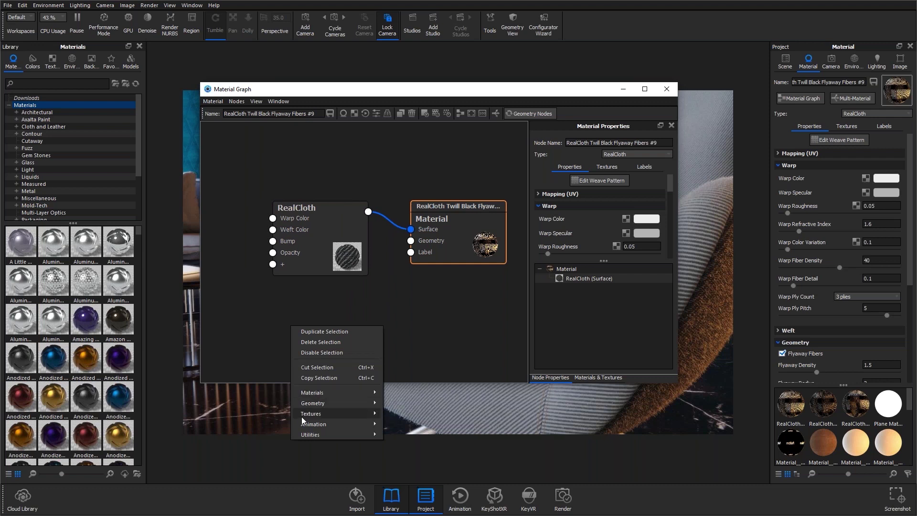
mouse_move(302, 418)
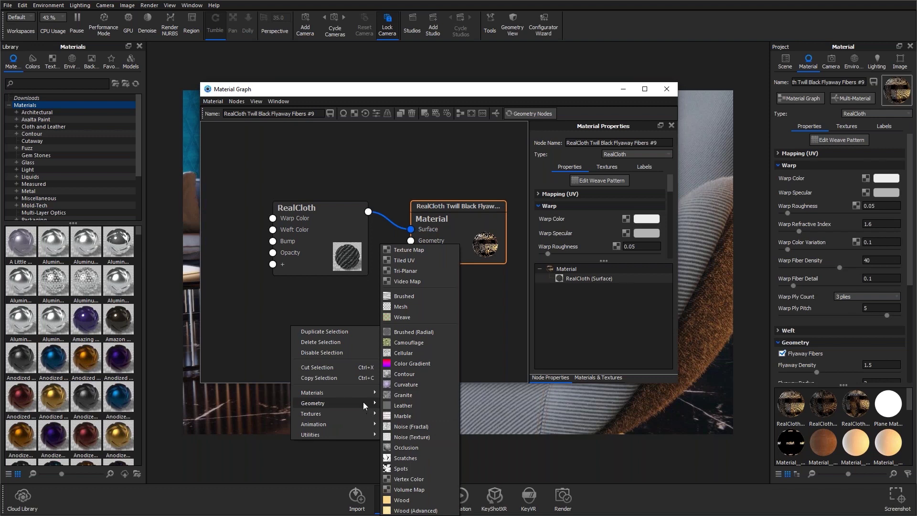
mouse_move(363, 403)
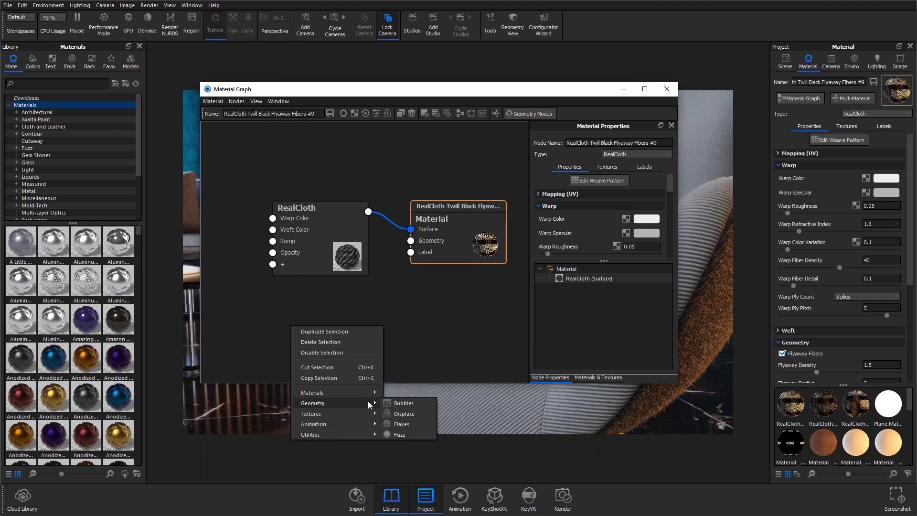
click(414, 413)
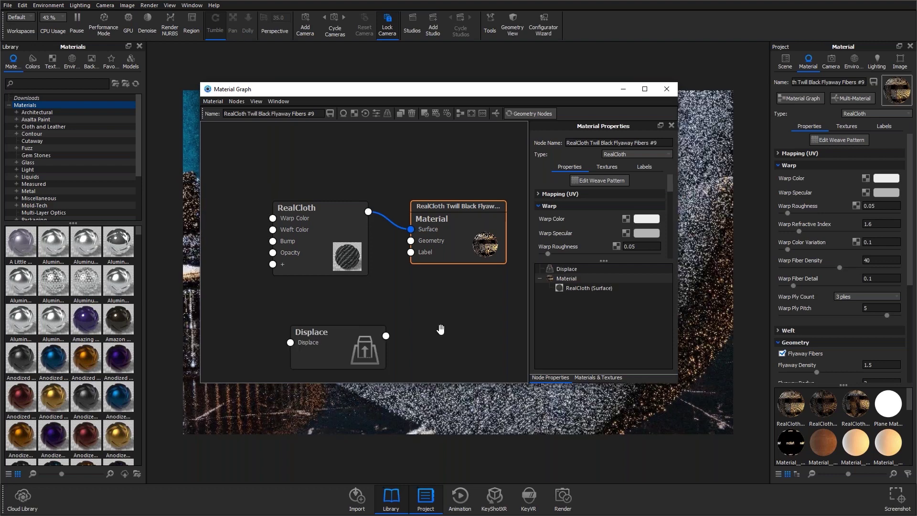
drag(315, 351, 230, 323)
drag(286, 216, 298, 170)
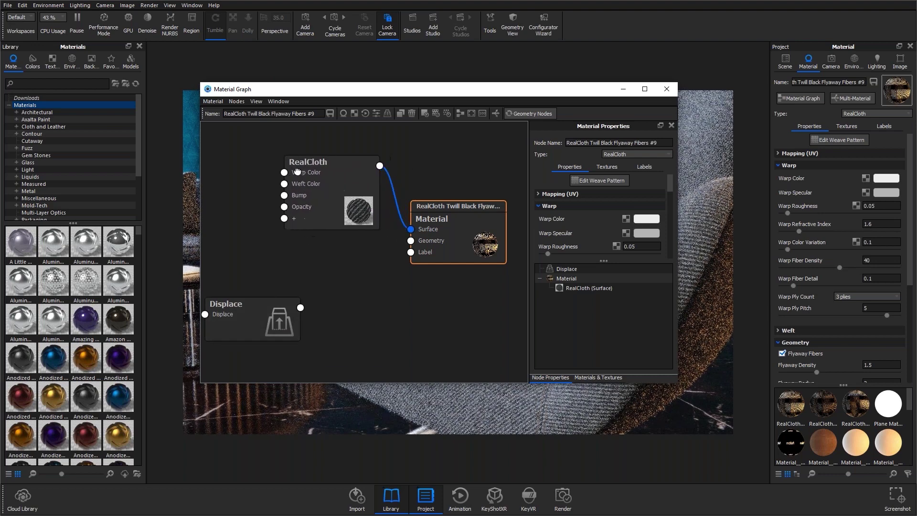
drag(294, 311, 311, 279)
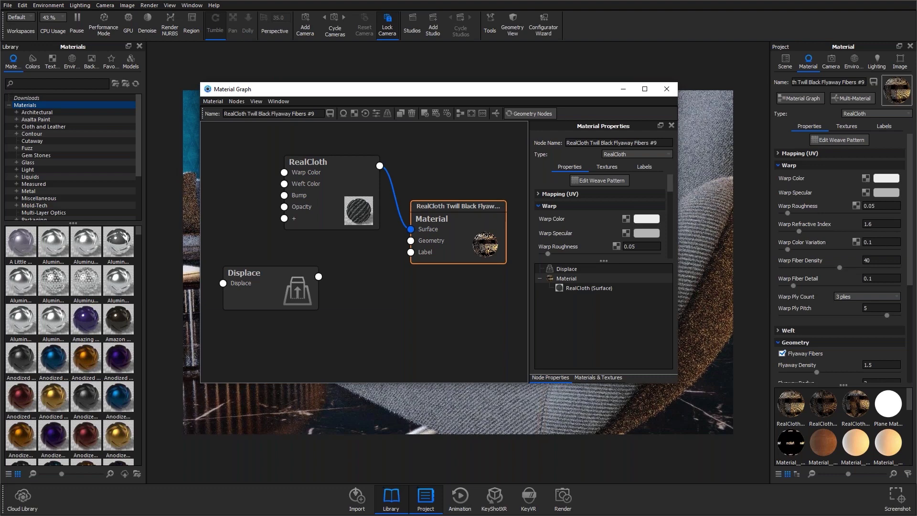
Rearrange the graph nodes so Displace lies level with the Material node and RealCloth sits below them
drag(448, 218, 458, 171)
drag(357, 199, 414, 303)
drag(293, 304, 292, 237)
drag(394, 326, 397, 281)
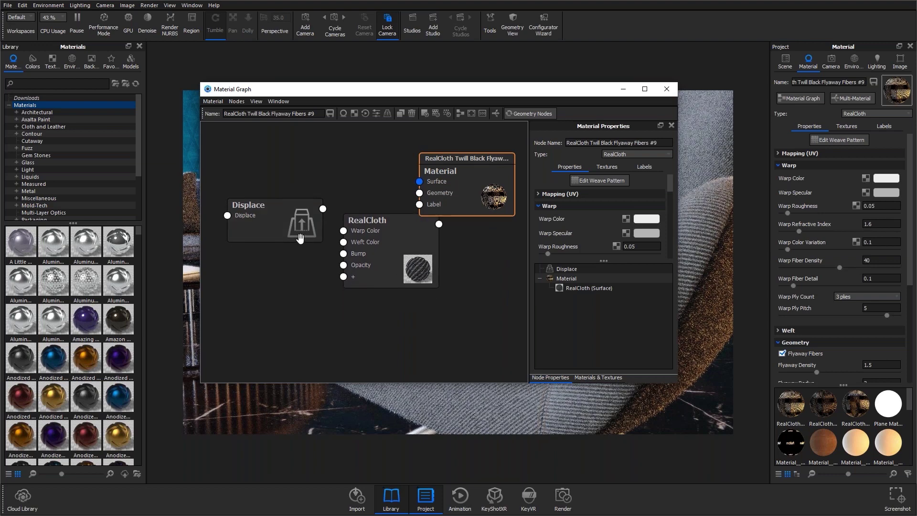
drag(289, 237, 289, 262)
drag(396, 275, 381, 275)
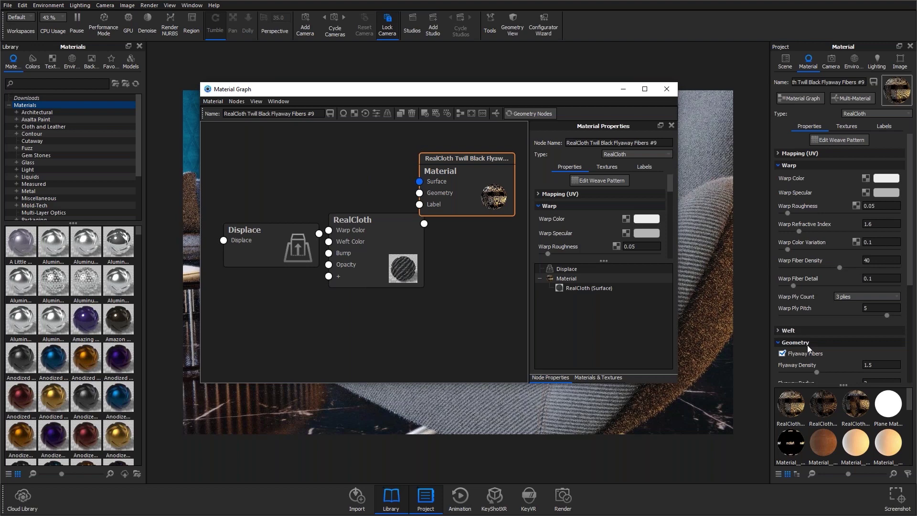
drag(401, 274, 395, 311)
drag(300, 243, 298, 171)
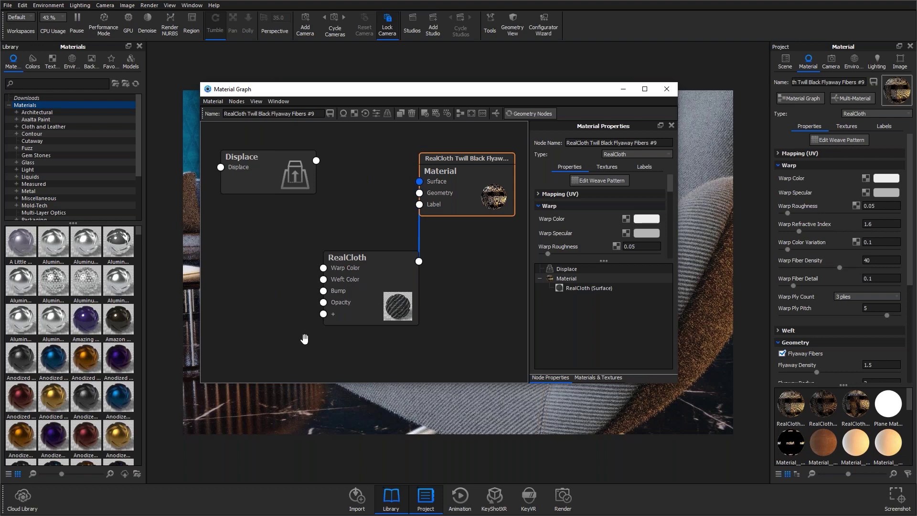
Add the library texture 0016_FTW_PurpleSparkle_DISP_1k.jpg to the material graph as a texture map node
click(55, 58)
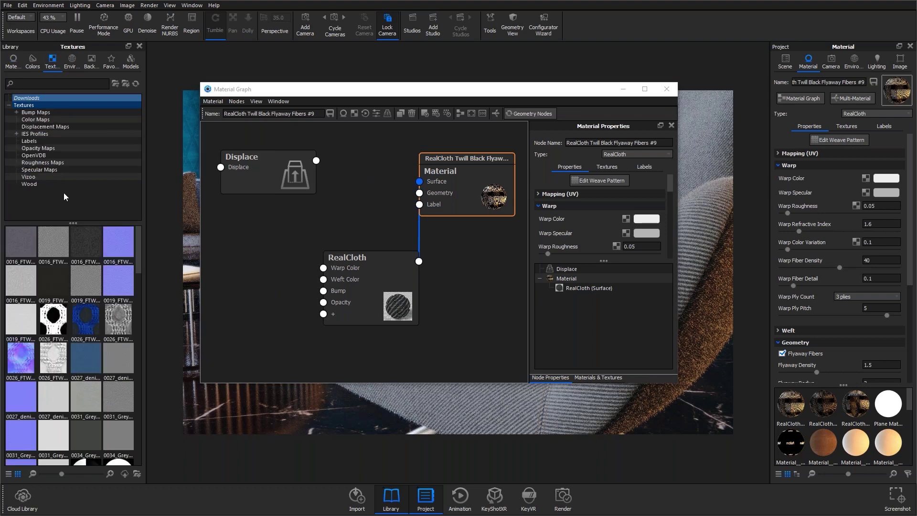
mouse_move(50, 242)
drag(51, 243, 227, 255)
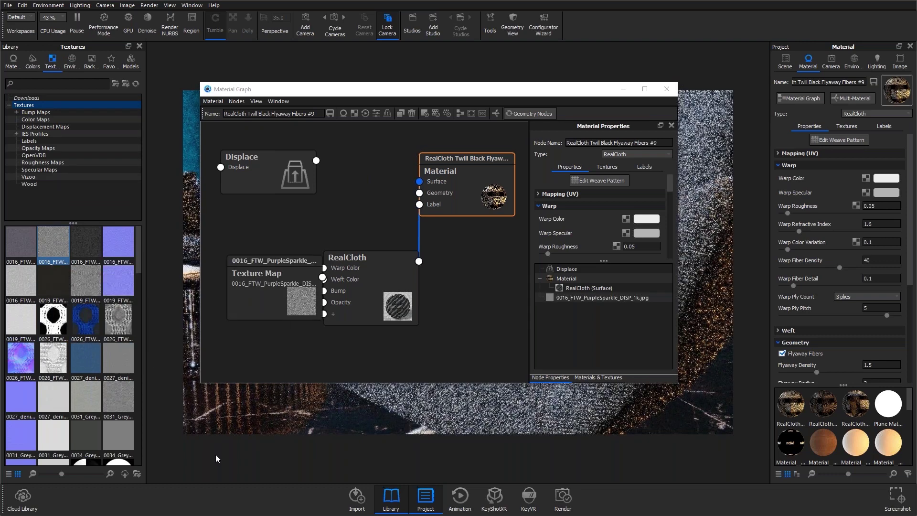
Connect the texture map to the RealCloth node as its Flyaway Density Texture and spread out the connected nodes
drag(287, 295, 288, 246)
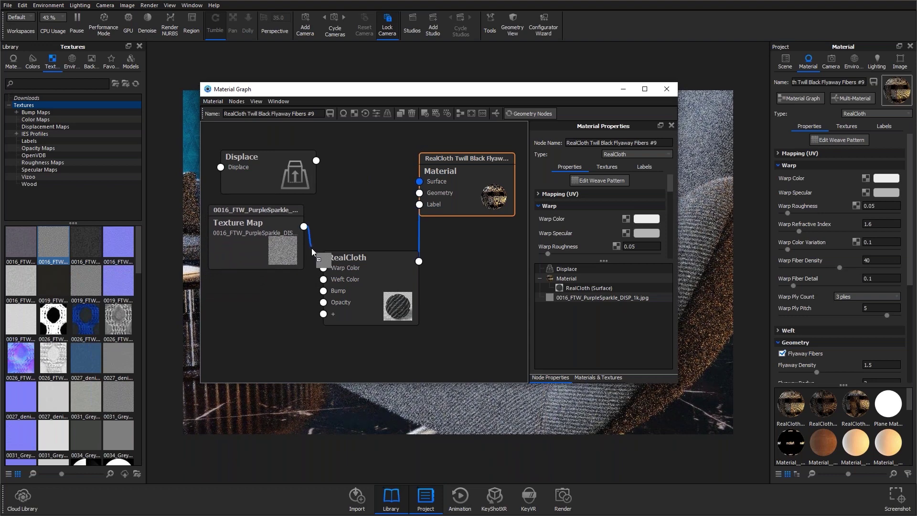
drag(312, 275, 324, 314)
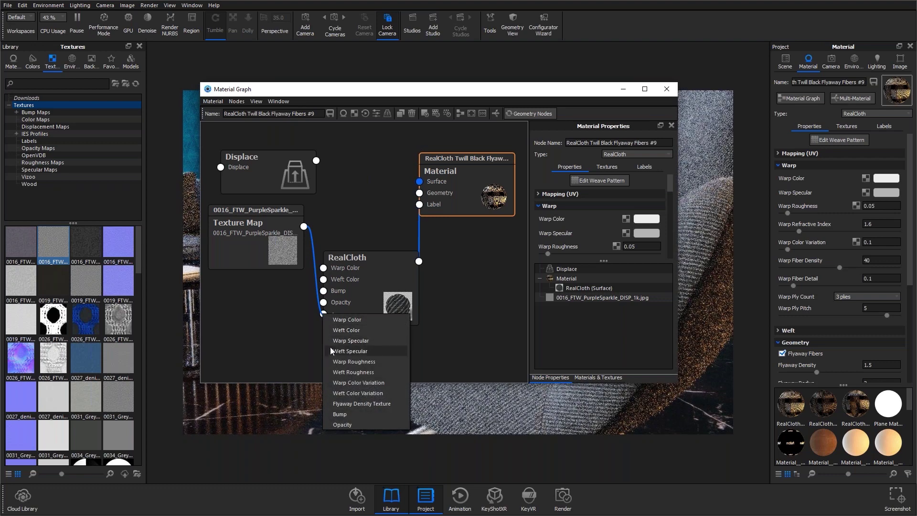
click(340, 404)
drag(353, 311, 363, 326)
drag(253, 239, 250, 312)
drag(363, 334, 354, 317)
drag(466, 164, 487, 201)
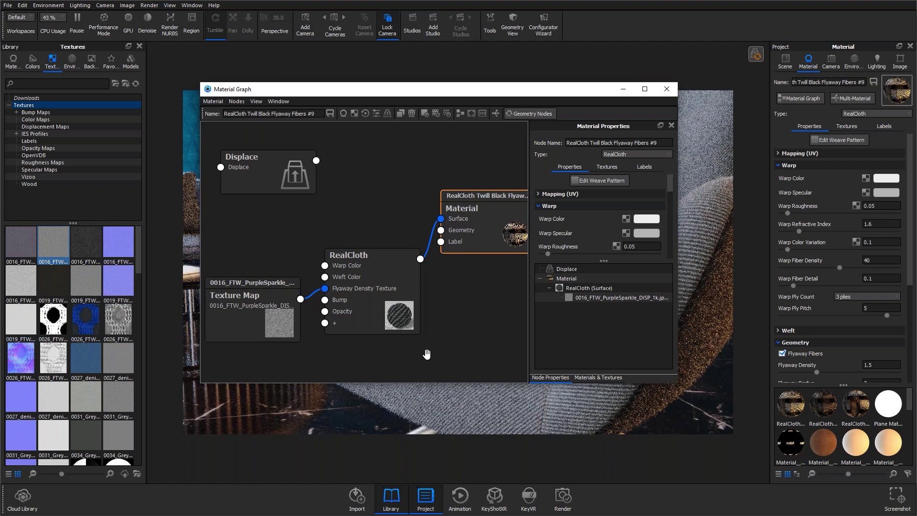
Add a Fuzz geometry node above the RealCloth node and connect it to the Material node's Geometry input
right_click(354, 352)
mouse_move(376, 419)
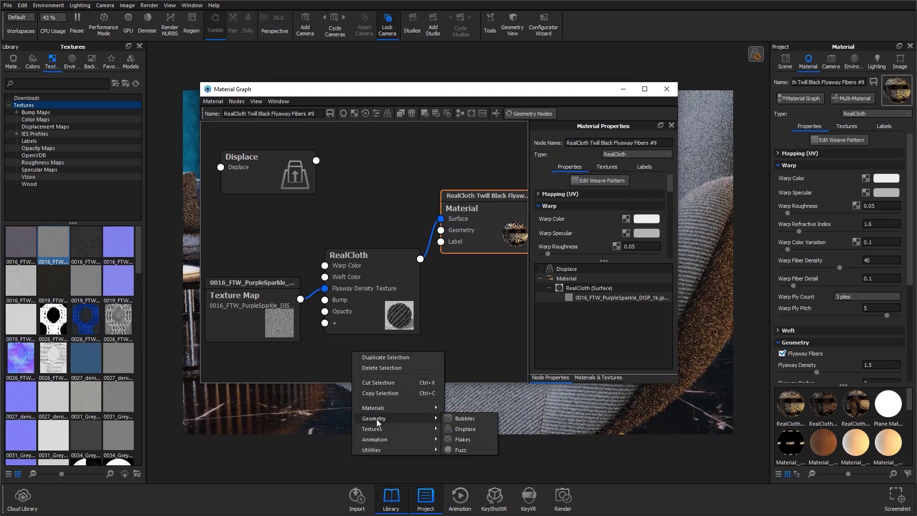
click(461, 450)
drag(406, 368, 258, 188)
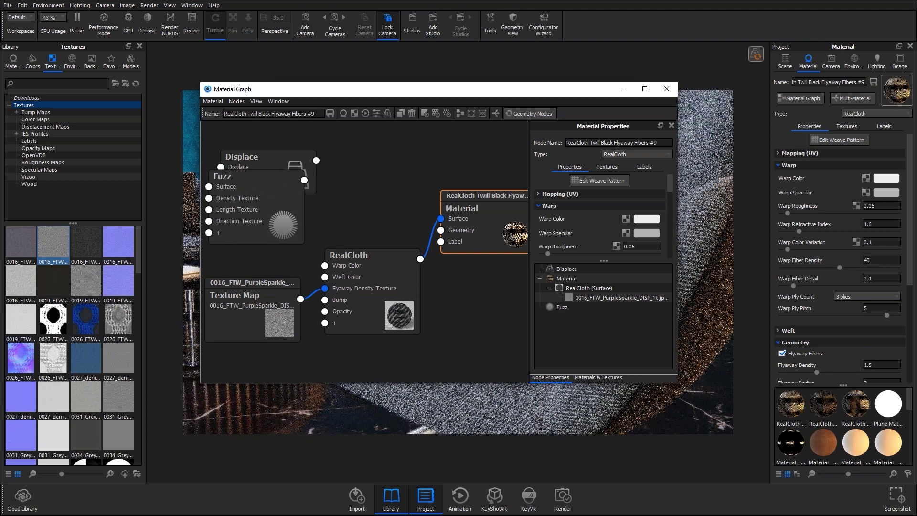
click(252, 200)
mouse_move(671, 192)
mouse_down()
mouse_move(667, 234)
mouse_move(668, 182)
mouse_up()
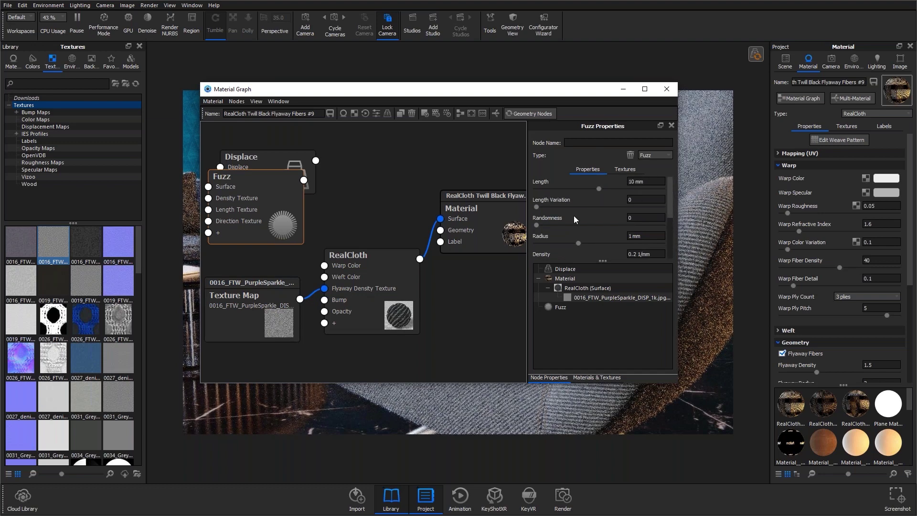
drag(287, 193, 303, 160)
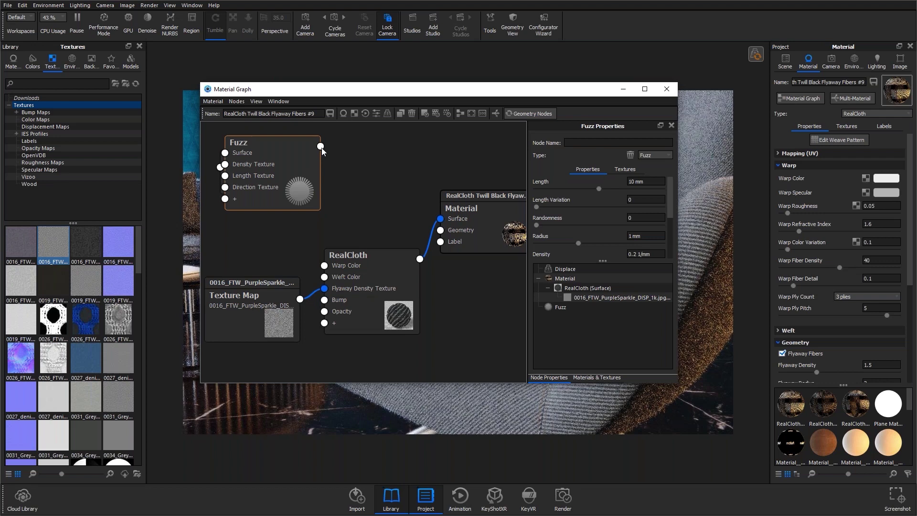
drag(323, 161, 441, 229)
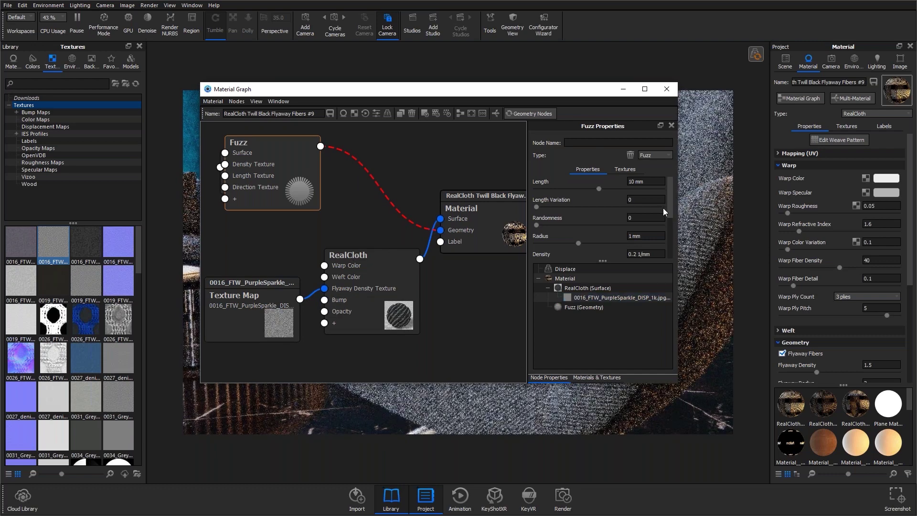
Make the material graph window taller and look through the Fuzz node's settings, from length to shape
drag(615, 383, 616, 470)
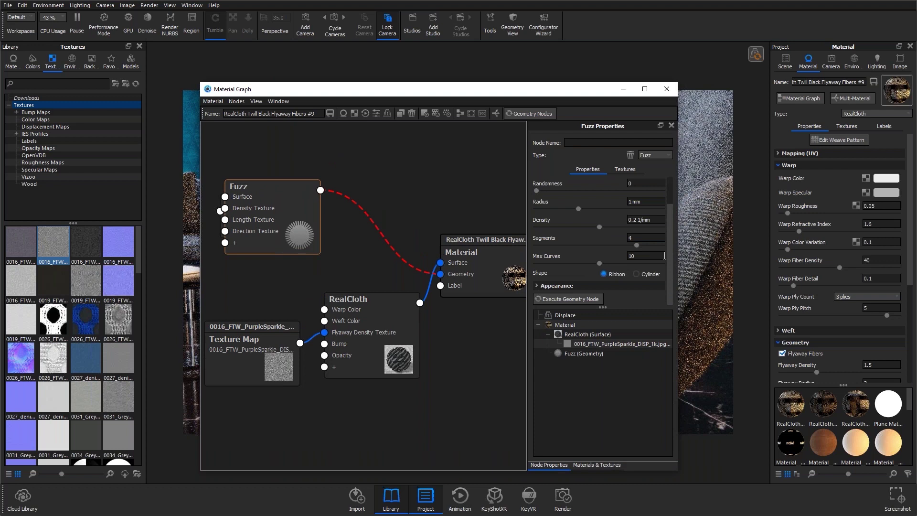
scroll(672, 246, down, 1)
scroll(672, 246, up, 1)
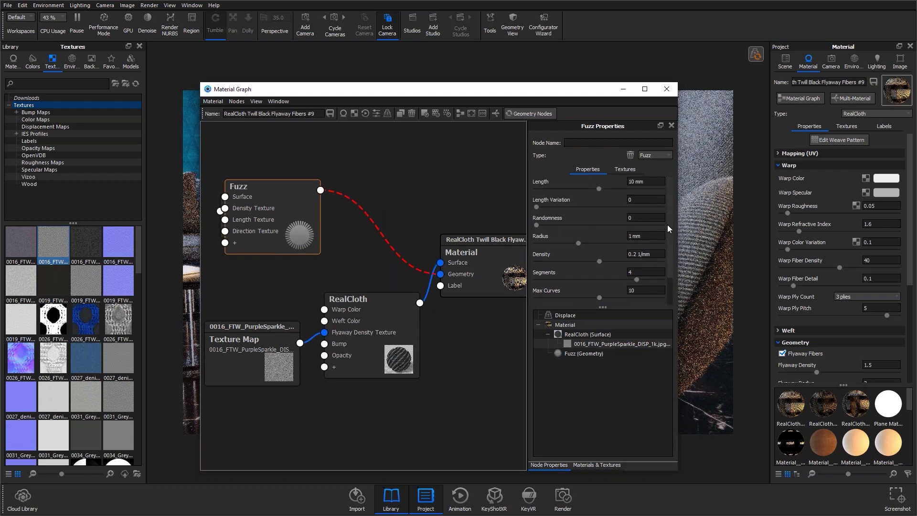
mouse_move(667, 234)
mouse_down()
mouse_move(667, 265)
mouse_move(668, 230)
mouse_up()
drag(668, 226, 361, 381)
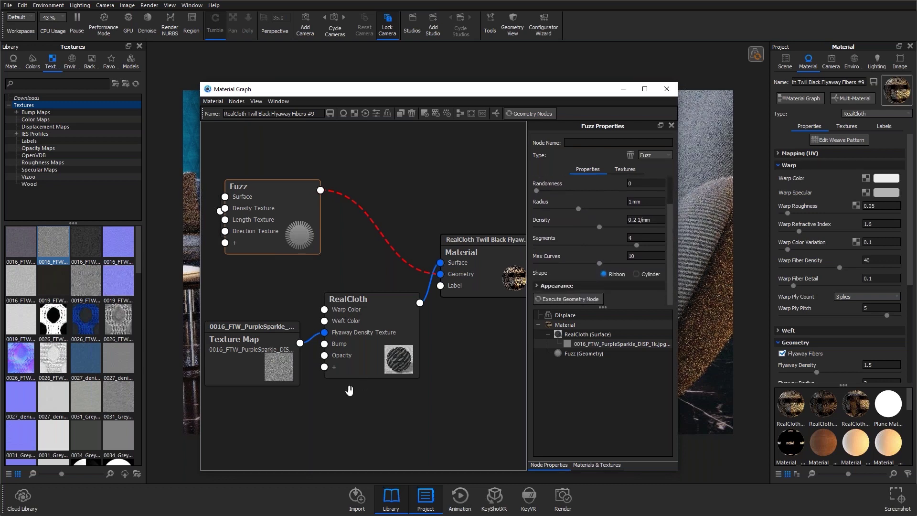
Move the RealCloth node above the Material node, then close the material graph and execute the geometry nodes
drag(385, 317, 433, 151)
click(667, 88)
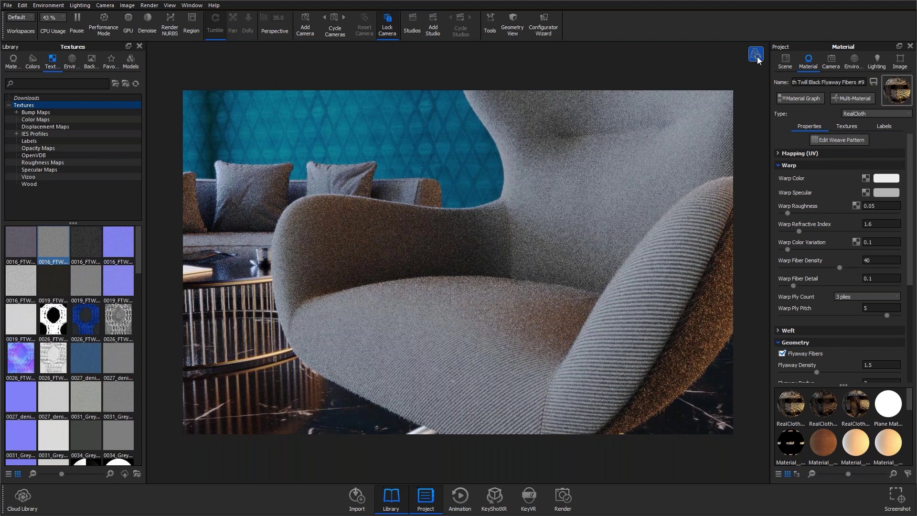
click(757, 55)
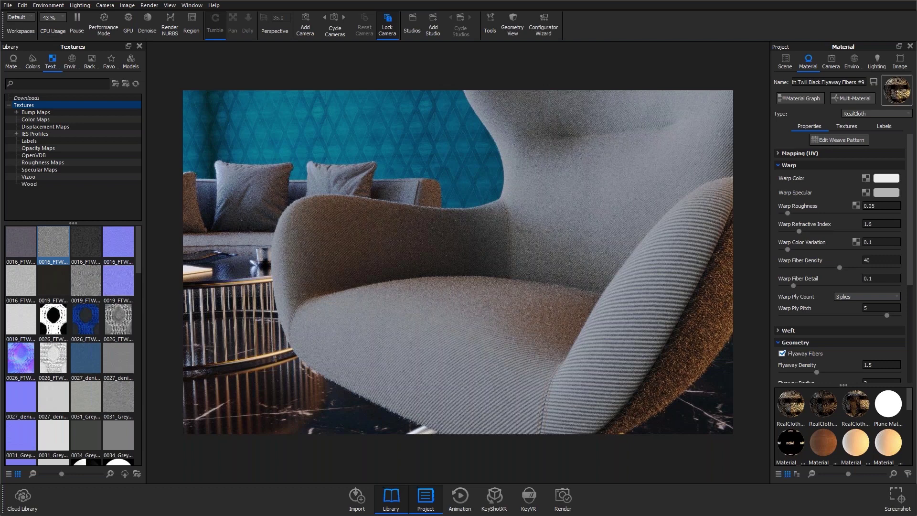
Reopen the material graph, delete the texture map, Fuzz and Displace nodes, and move RealCloth back beside the Material node
click(795, 97)
click(380, 308)
key(Delete)
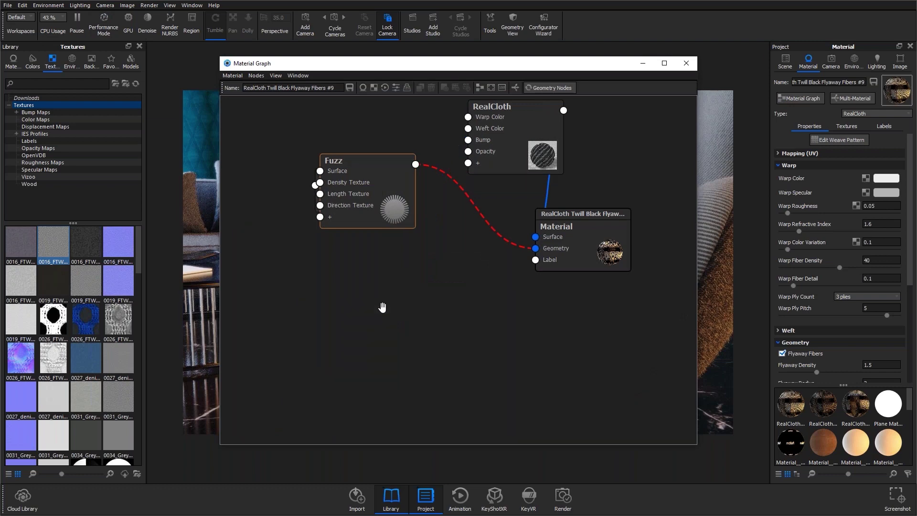
key(Delete)
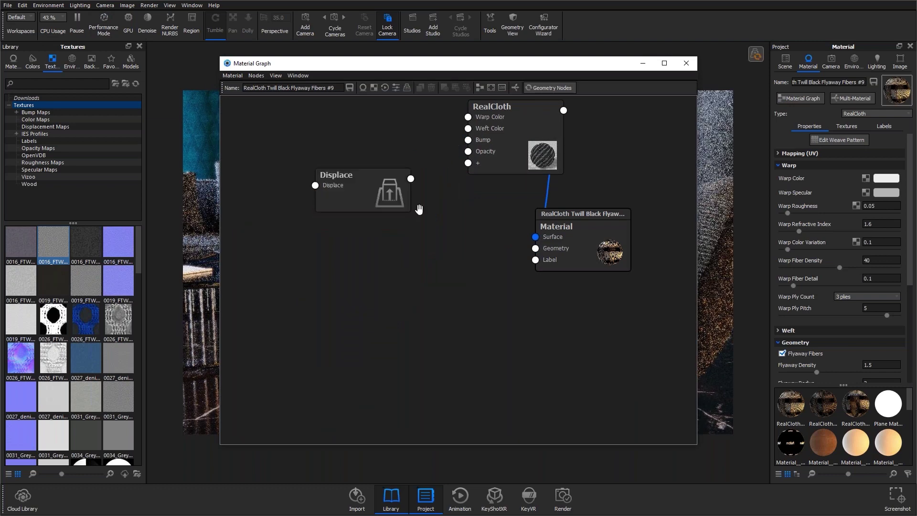
drag(495, 148, 397, 251)
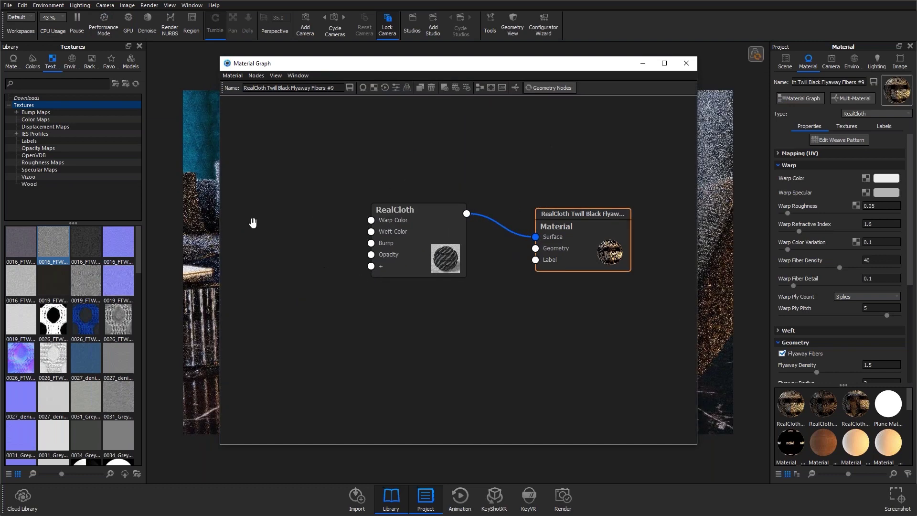
Close the material graph and add the library's KeyShot Icon Bump.png texture as a label on the fabric material
click(18, 64)
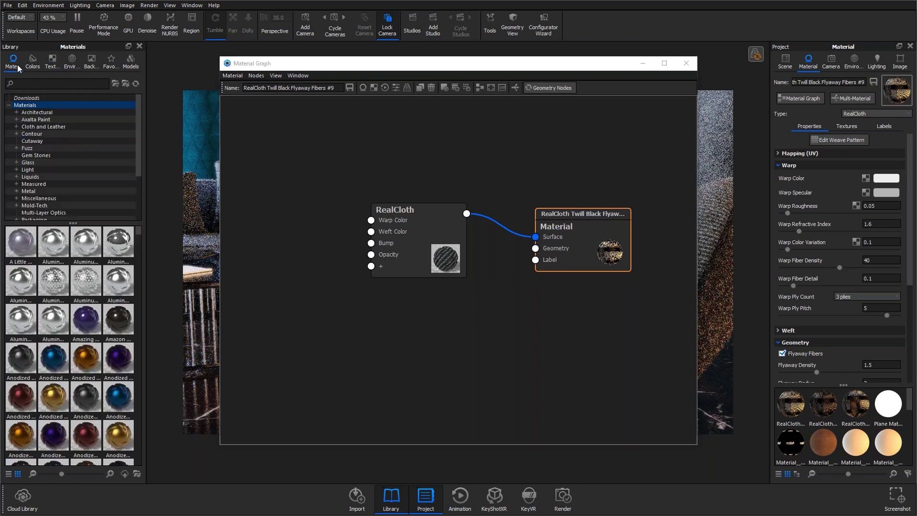
click(51, 62)
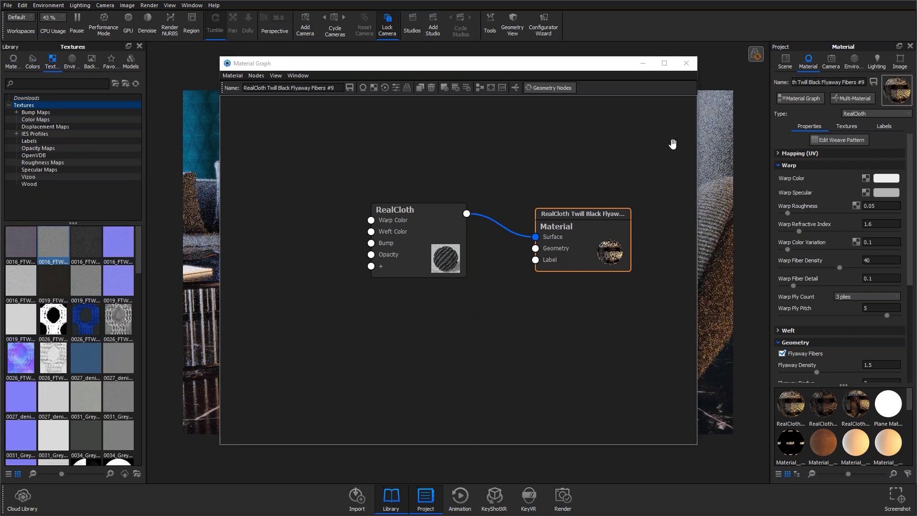
click(686, 63)
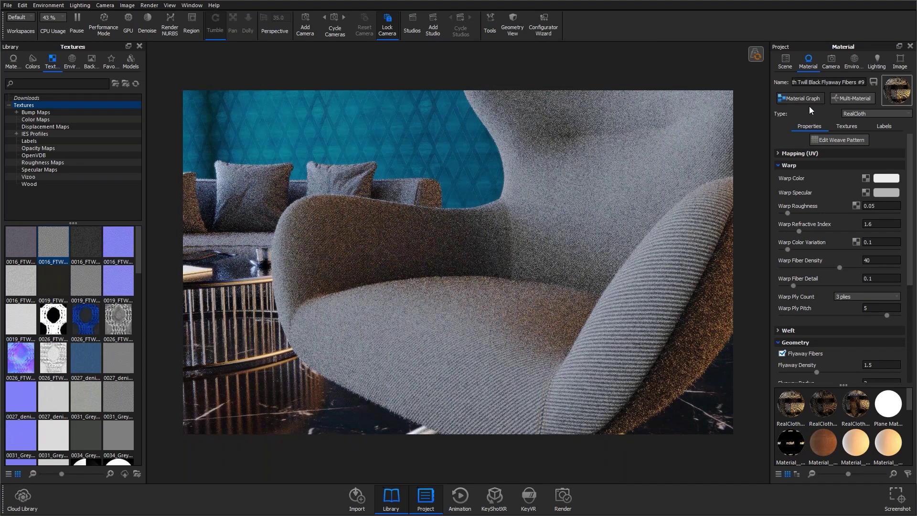
click(883, 126)
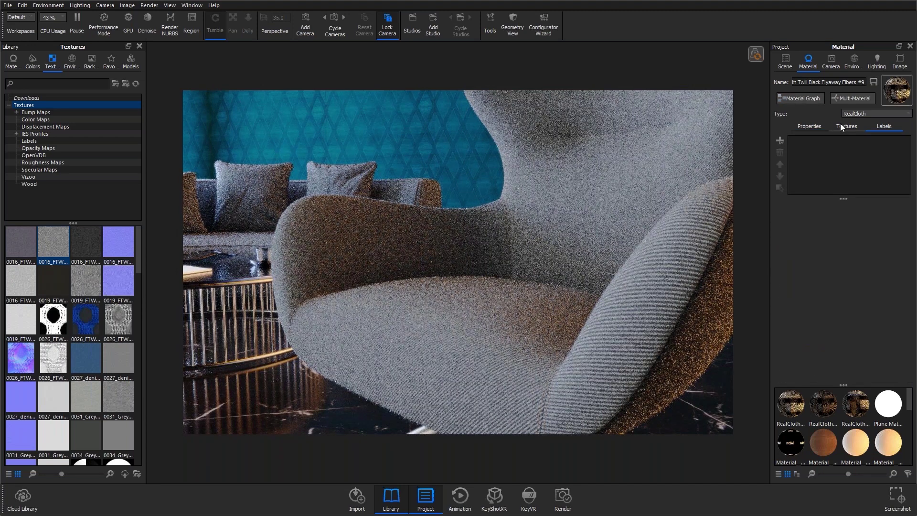
click(30, 141)
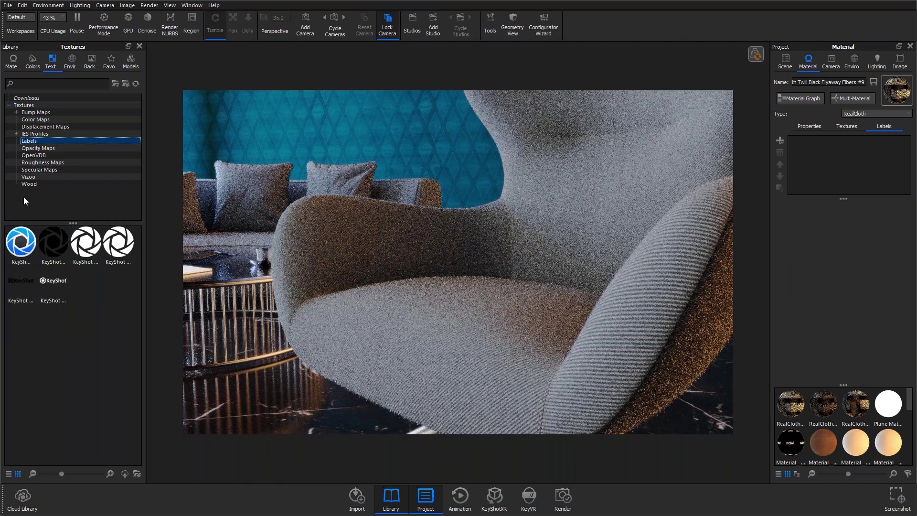
mouse_move(81, 259)
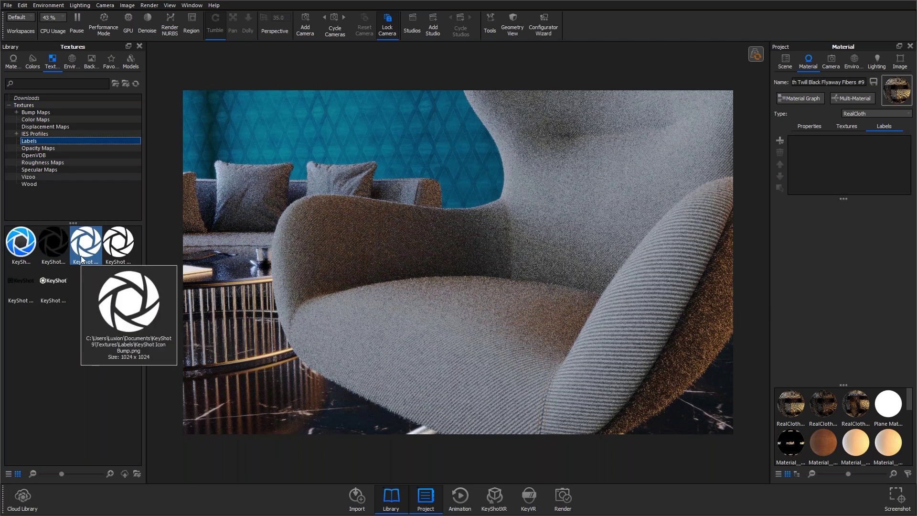
drag(81, 259, 823, 168)
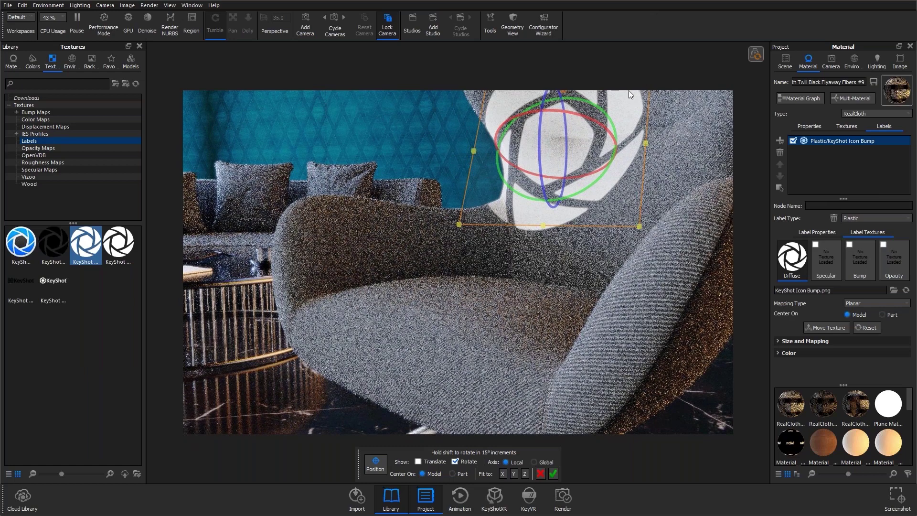
Reposition the label from the chair's backrest onto the seat cushion and accept its placement
drag(651, 147, 623, 160)
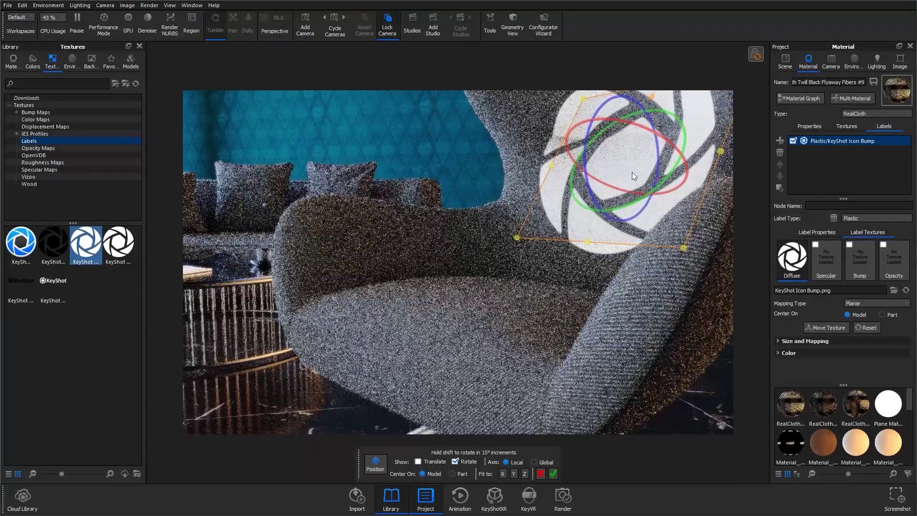
scroll(703, 148, up, 3)
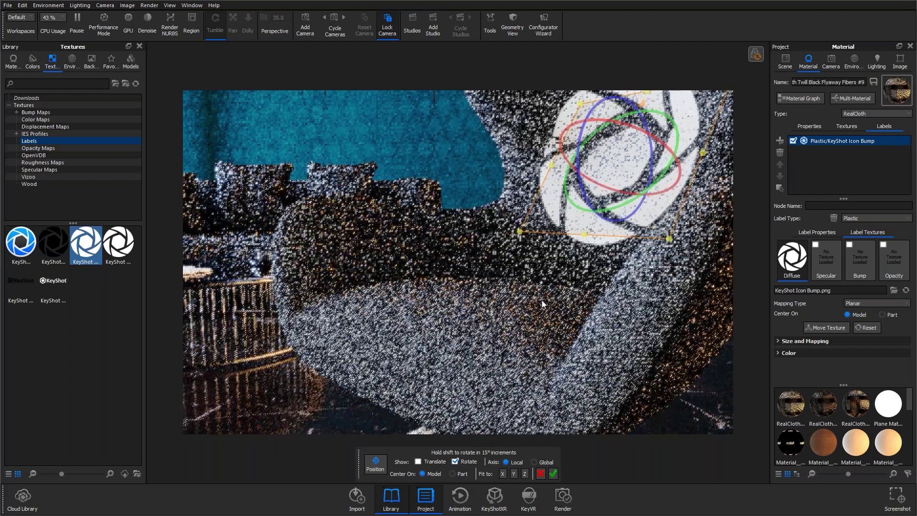
drag(542, 300, 477, 311)
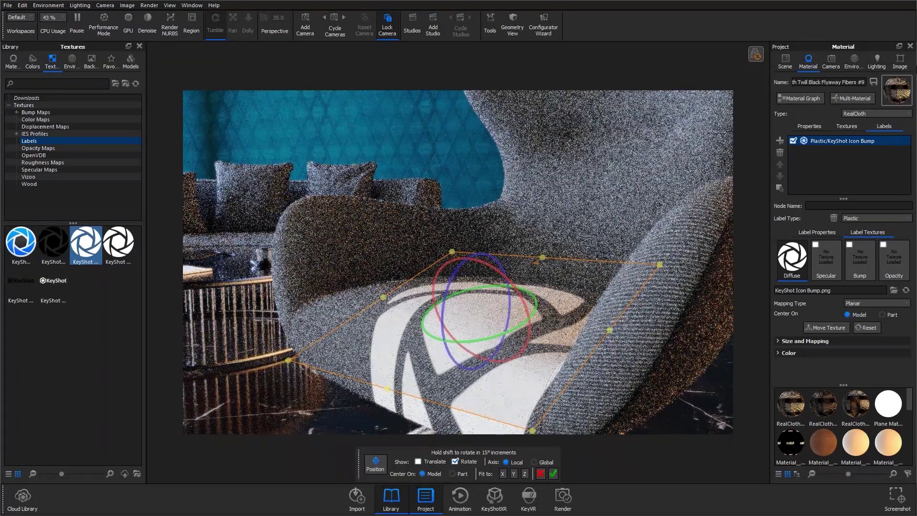
click(898, 61)
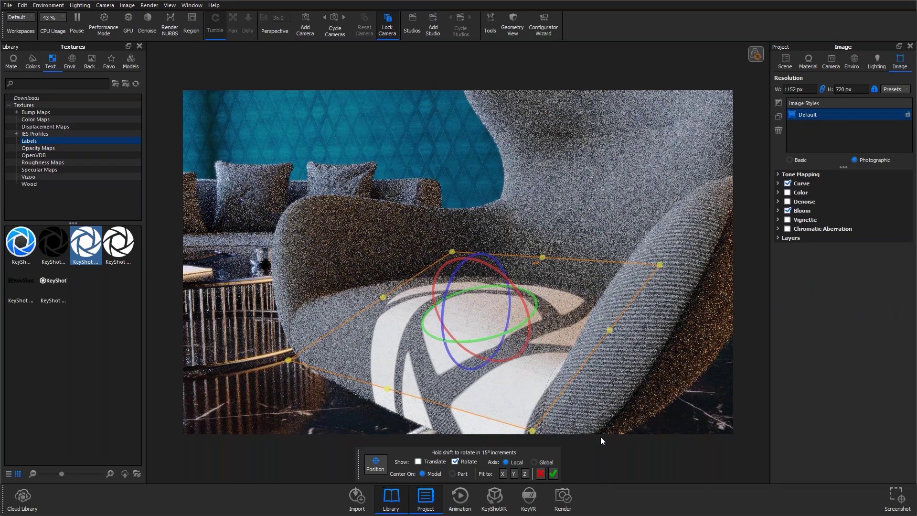
click(553, 473)
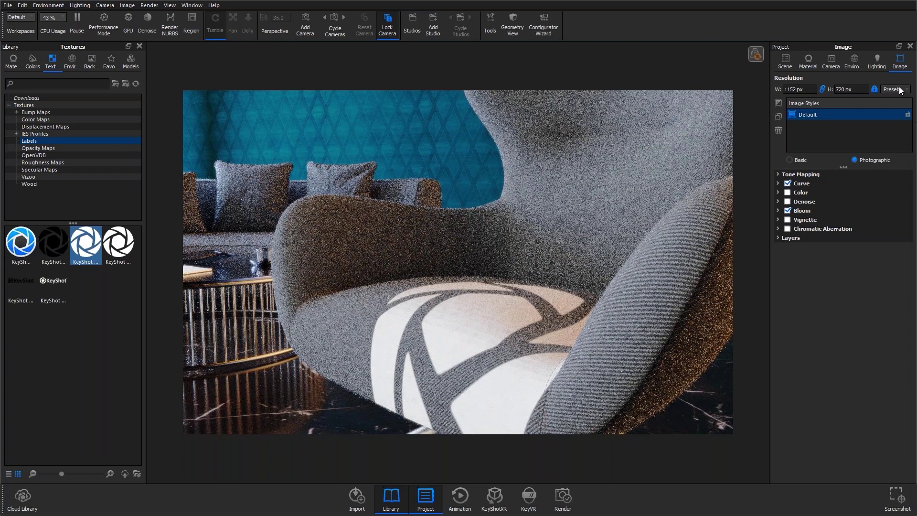
Unlock Camera 4 and bring the view in close to the seat cushion to examine the fibers over the label
click(830, 61)
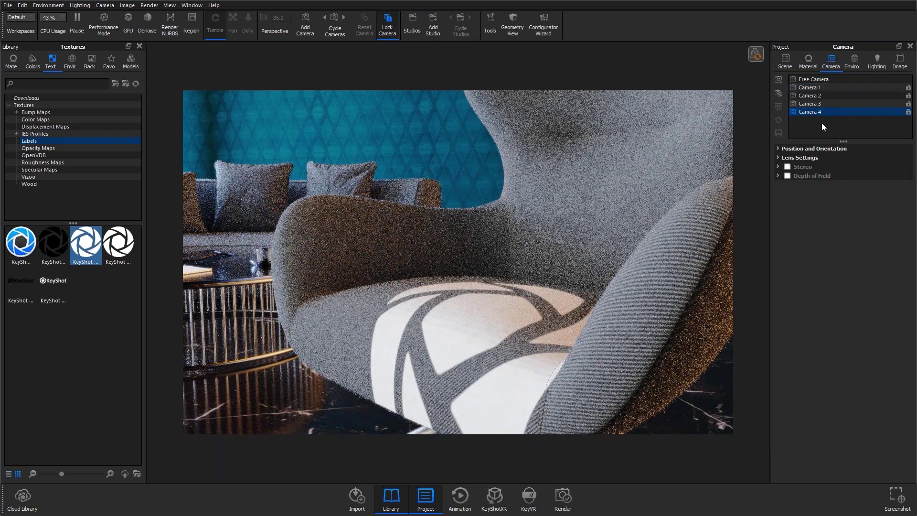
click(907, 112)
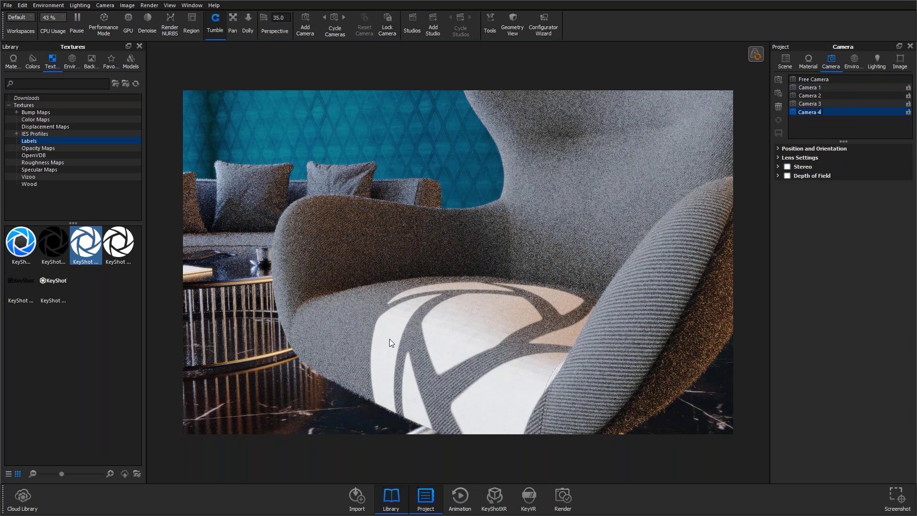
drag(388, 339, 466, 348)
scroll(483, 320, up, 10)
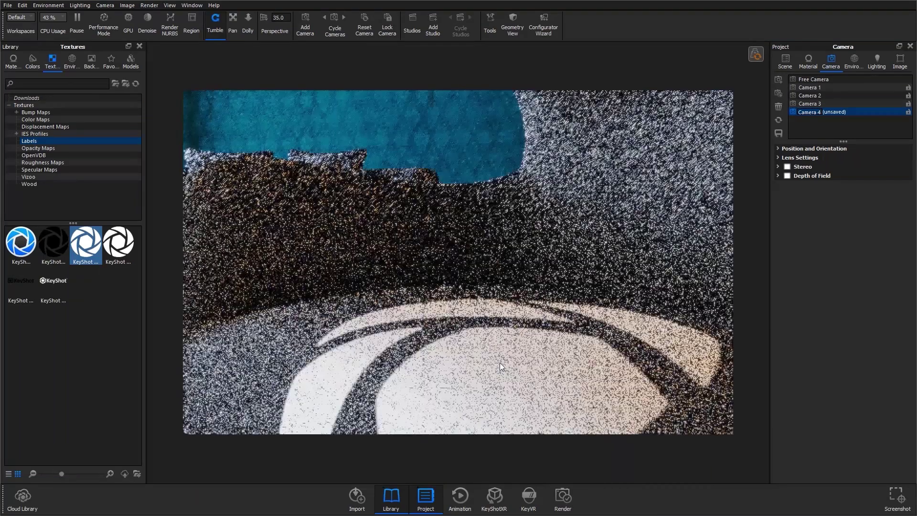
drag(528, 319, 508, 268)
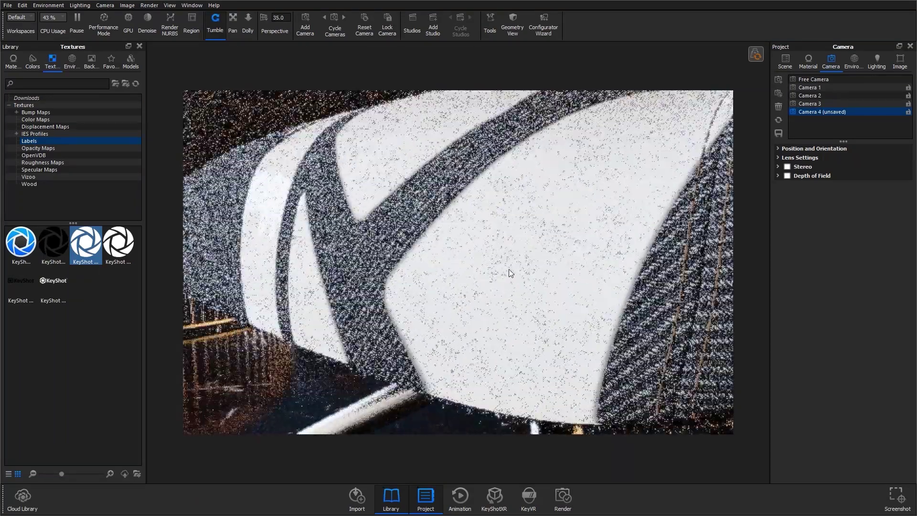
scroll(508, 268, down, 3)
scroll(509, 269, up, 5)
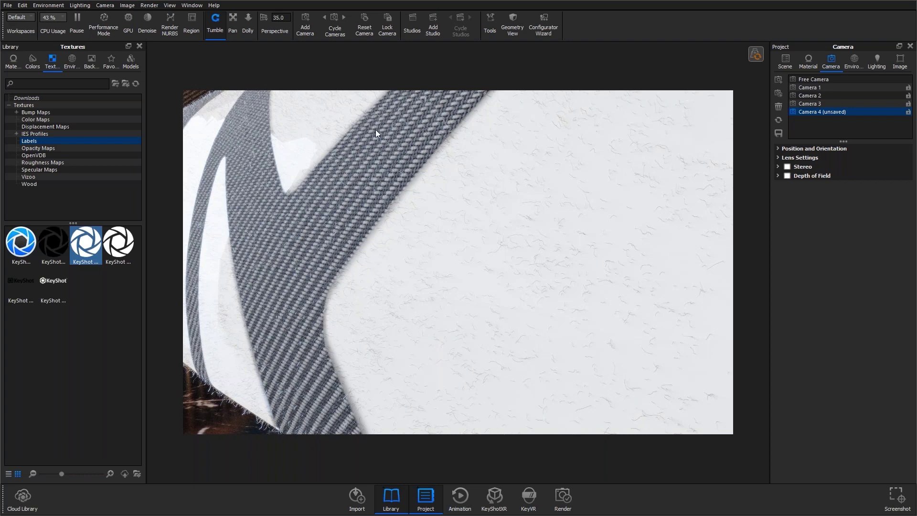
drag(400, 138, 406, 214)
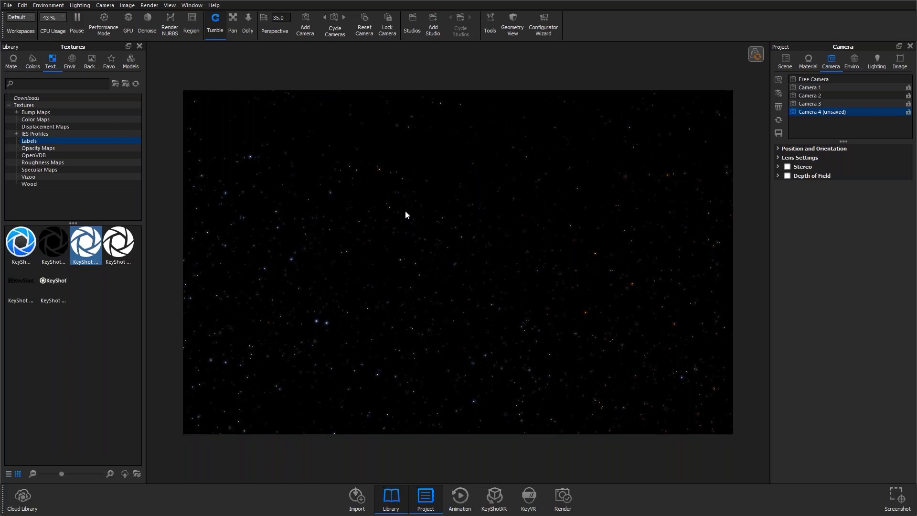
key(ctrl+z)
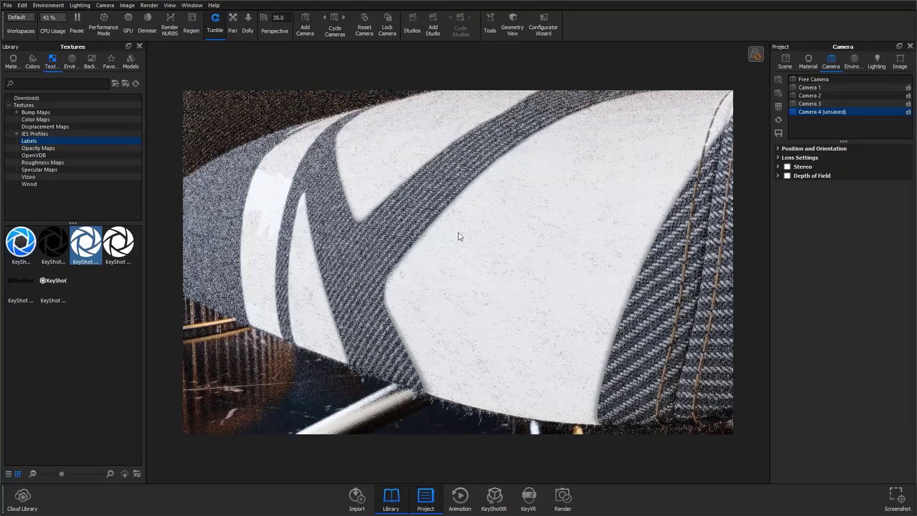
Add the library's KeyShot Icon Bump.png texture as a label on the fabric material and position it flat across the seat cushion
right_click(445, 245)
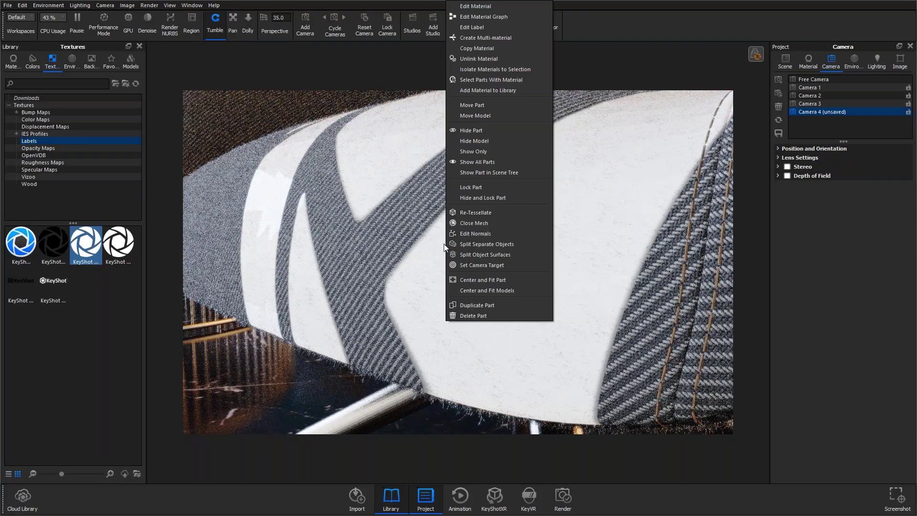
click(435, 245)
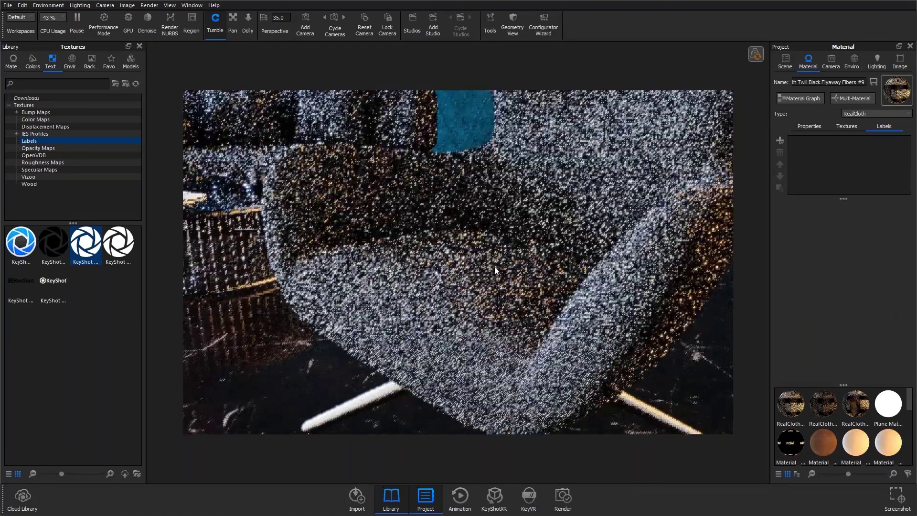
drag(86, 241, 798, 161)
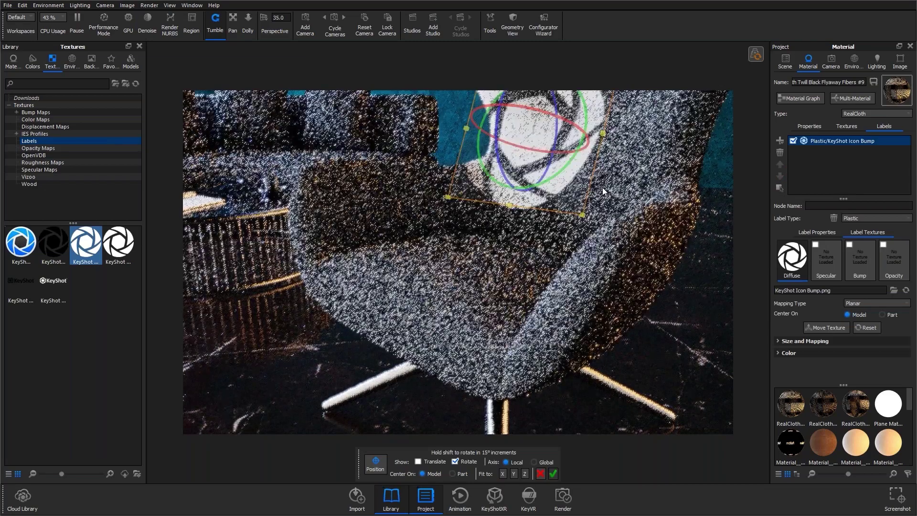
scroll(535, 151, down, 5)
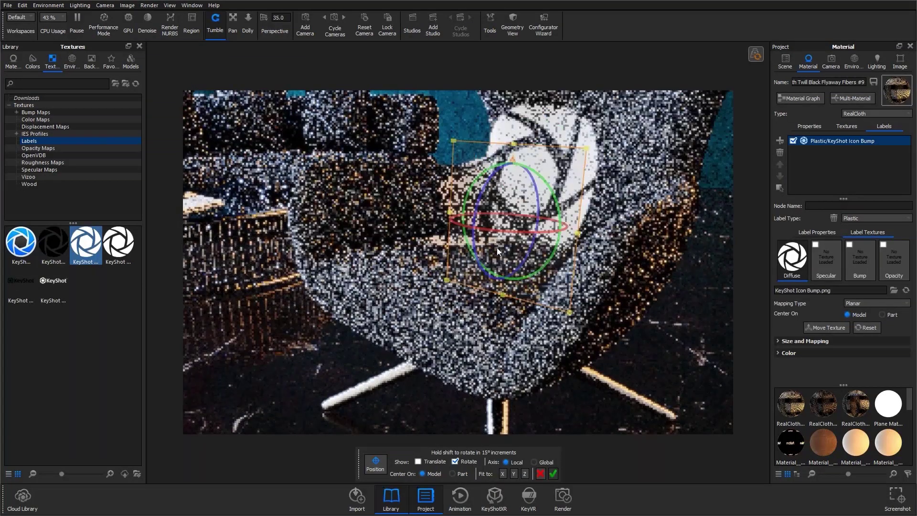
drag(480, 273, 488, 256)
scroll(488, 258, up, 5)
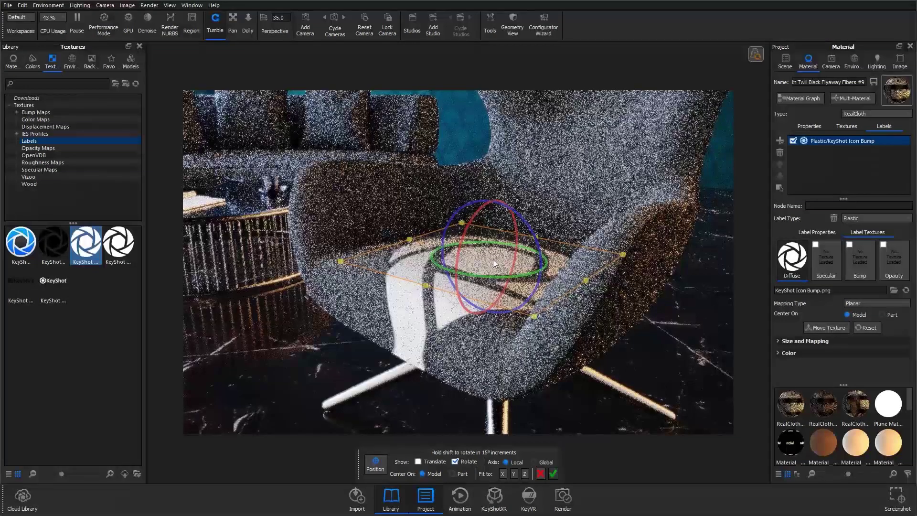
Try Mesh and Cellular as the label's opacity texture, and settle on Leather
click(885, 258)
click(892, 293)
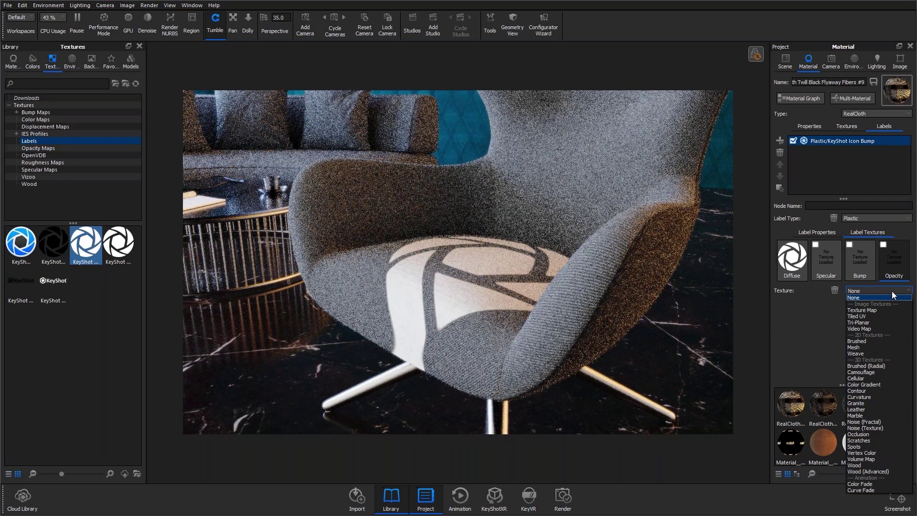
click(891, 347)
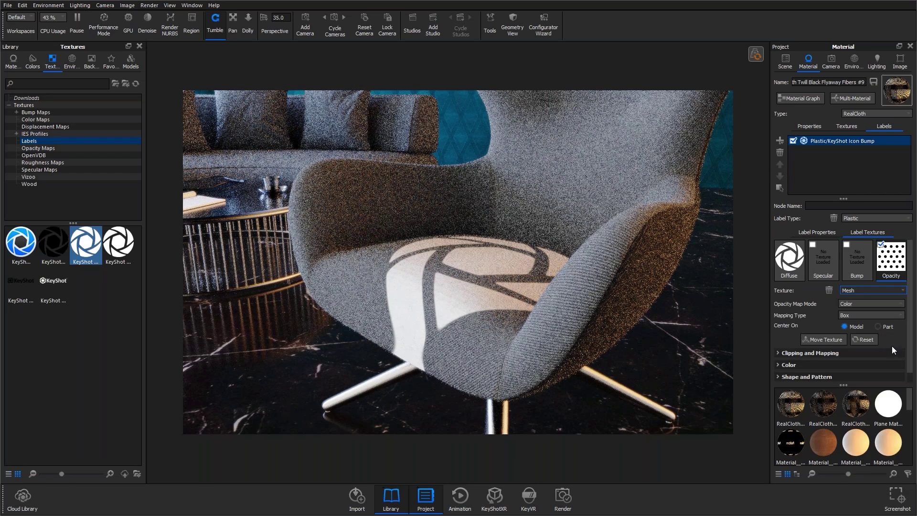
click(890, 291)
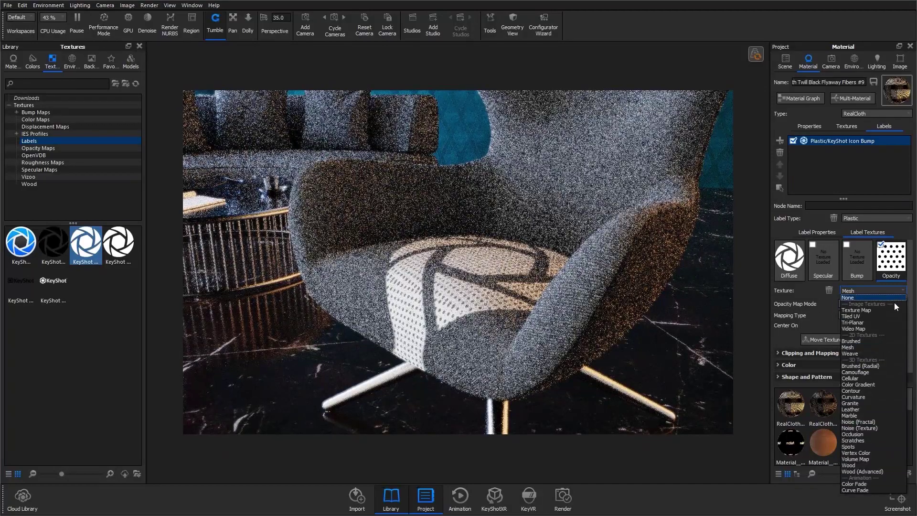
click(889, 378)
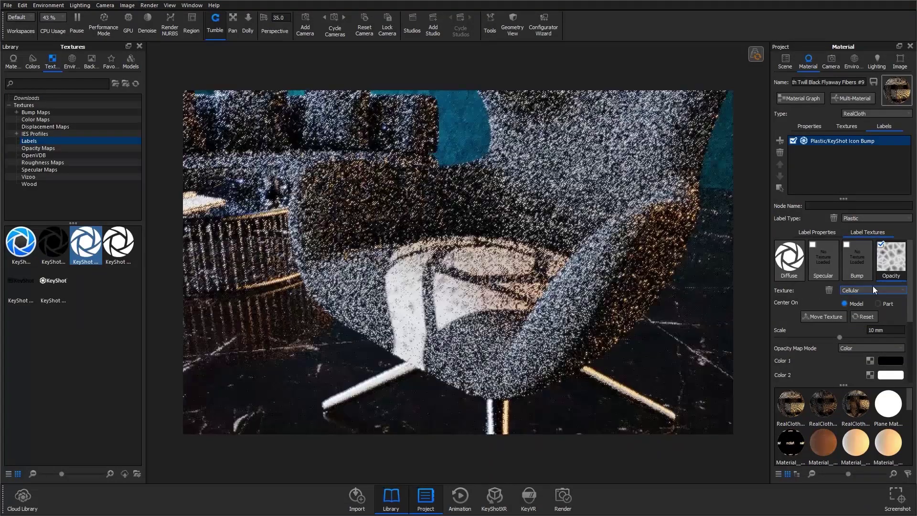
click(872, 289)
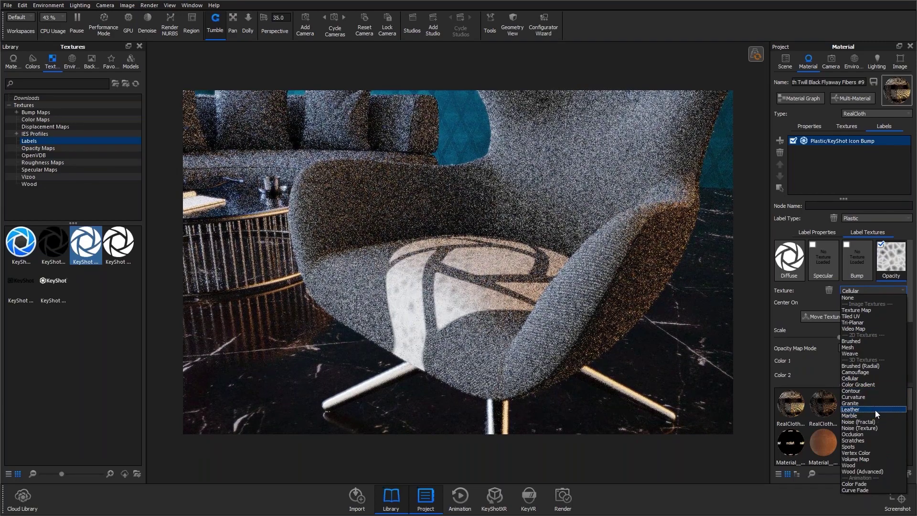
click(875, 409)
Examine the weave and flyaway fibers up close across the semi-transparent label and along the chair's stitched seam
scroll(489, 321, up, 6)
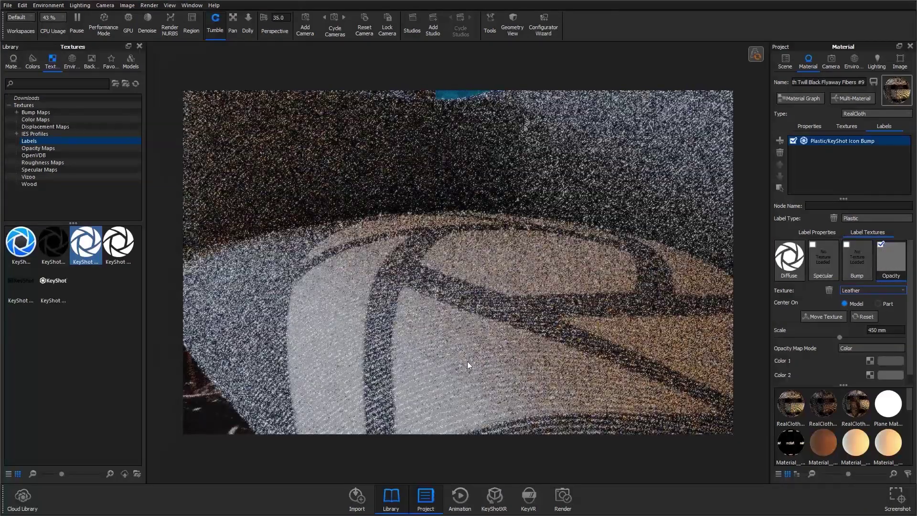
drag(467, 361, 578, 265)
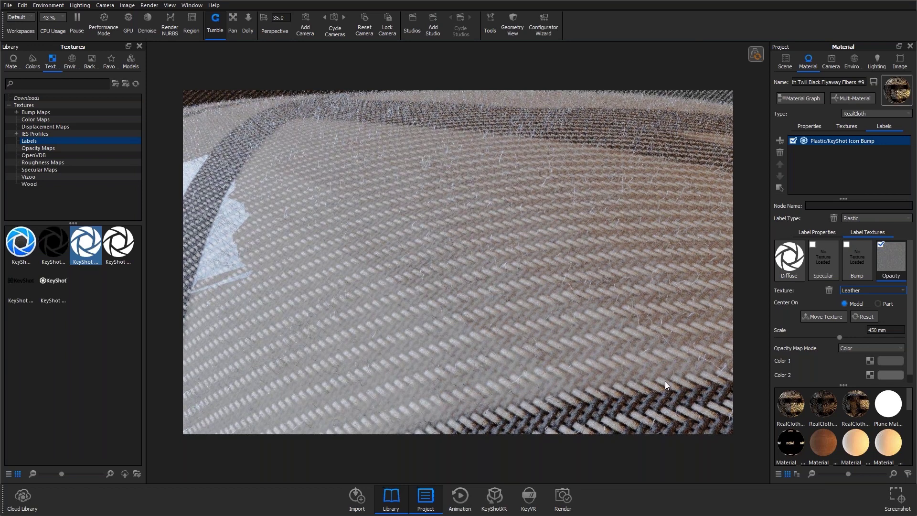
scroll(664, 381, down, 5)
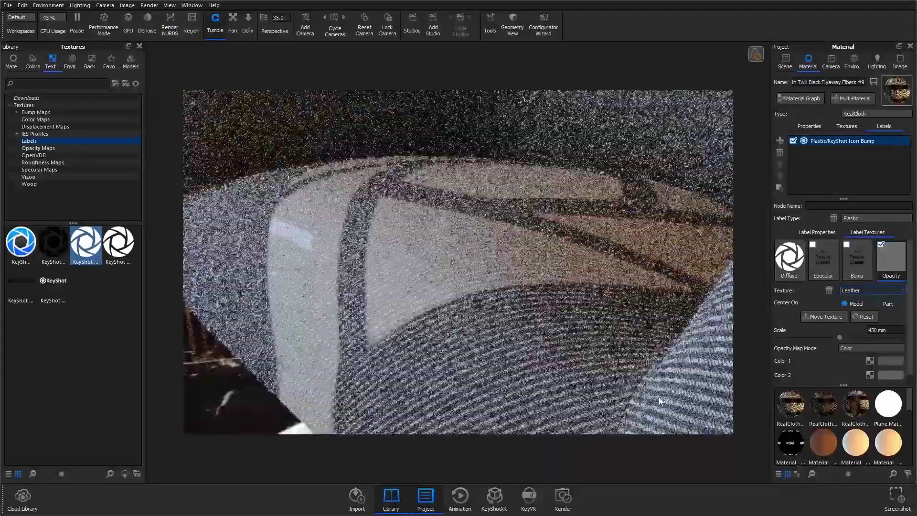
drag(661, 401, 440, 286)
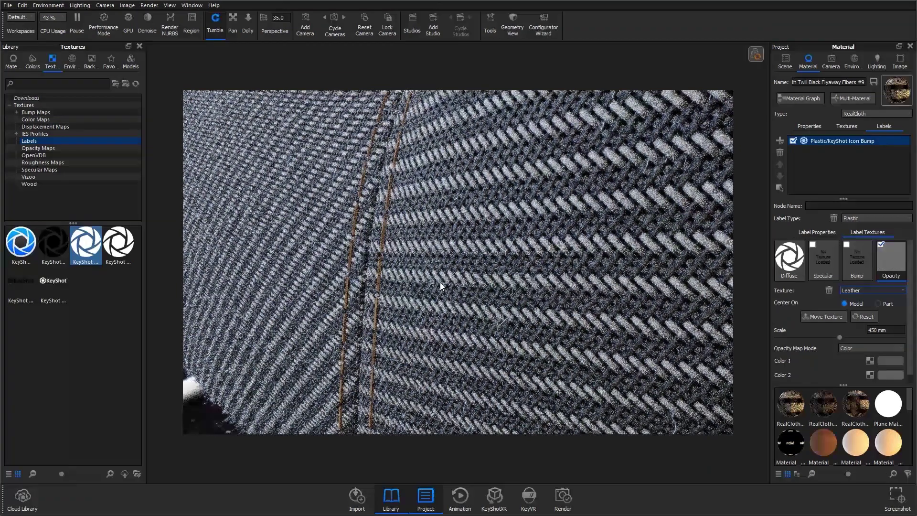